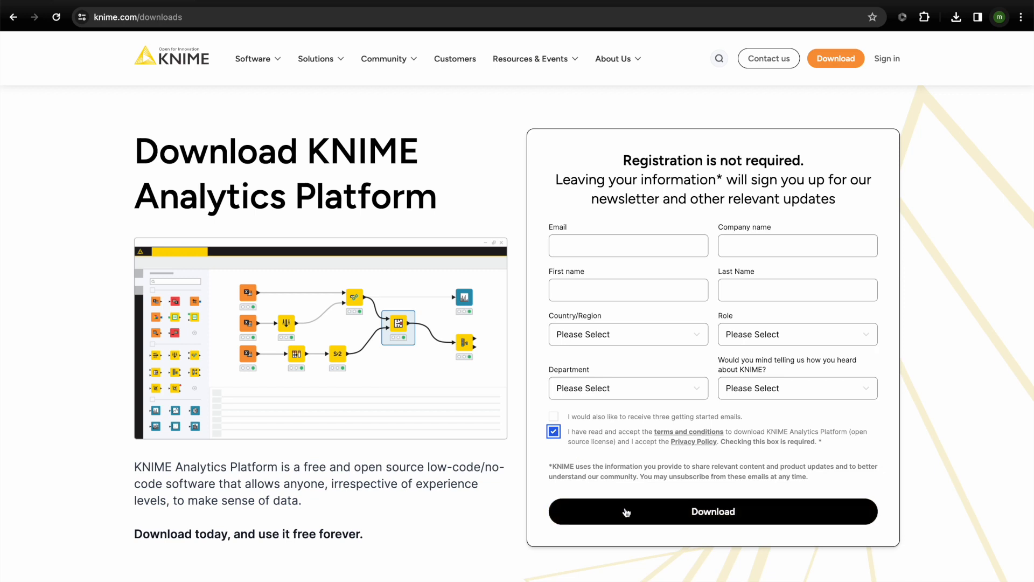
# Step: Download the KNIME Analytics Platform package for macOS arm64 (Apple silicon) without filling in the optional registration details
pyautogui.click(627, 512)
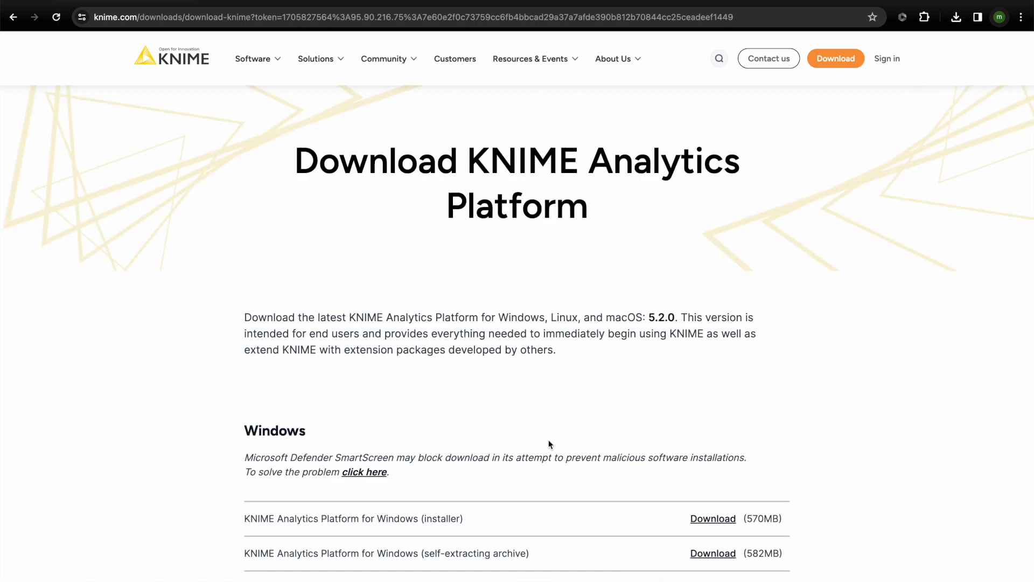
pyautogui.scroll(-5, 549, 442)
pyautogui.scroll(-3, 549, 440)
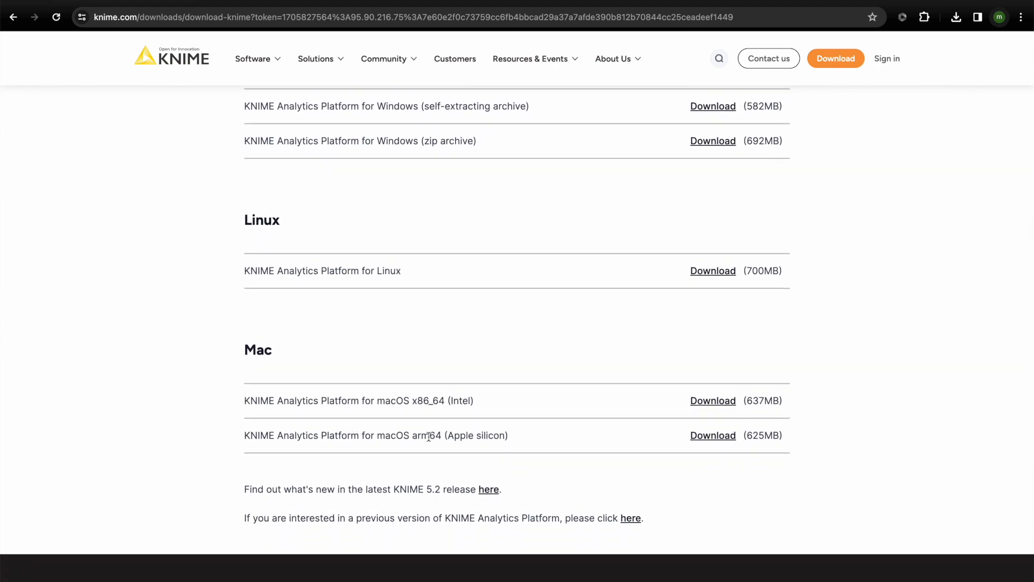
pyautogui.click(708, 443)
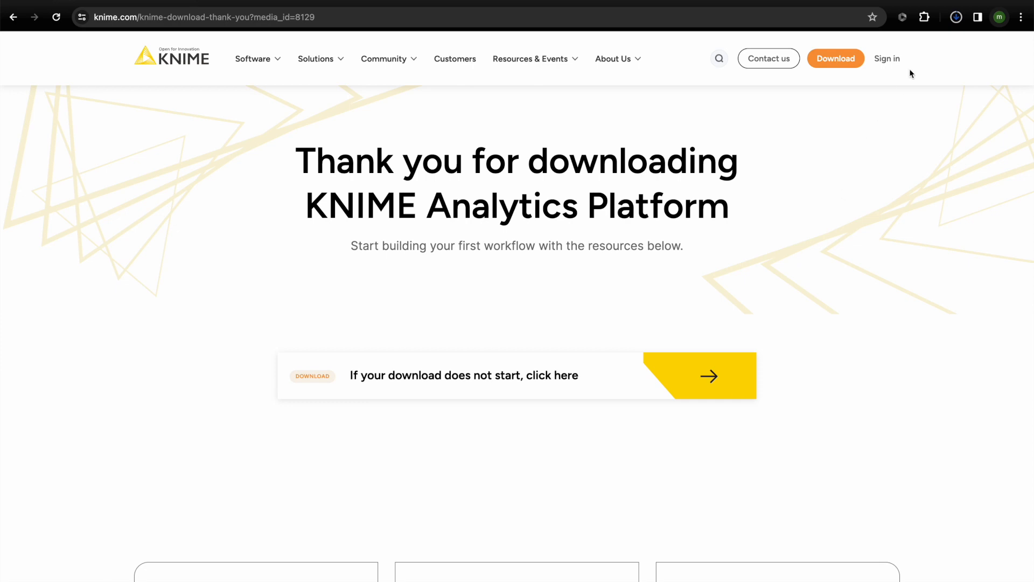
# Step: Open the downloaded knime_5.2.0.app.macosx.cocoa.aarch64.dmg image and install KNIME 5.2.0 into the Applications folder
pyautogui.click(955, 19)
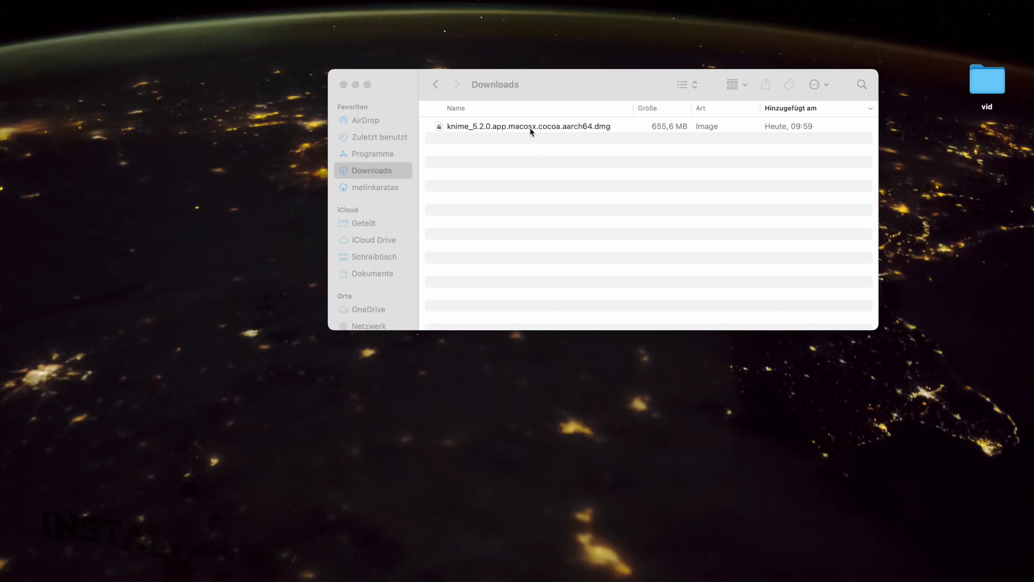
pyautogui.click(529, 127)
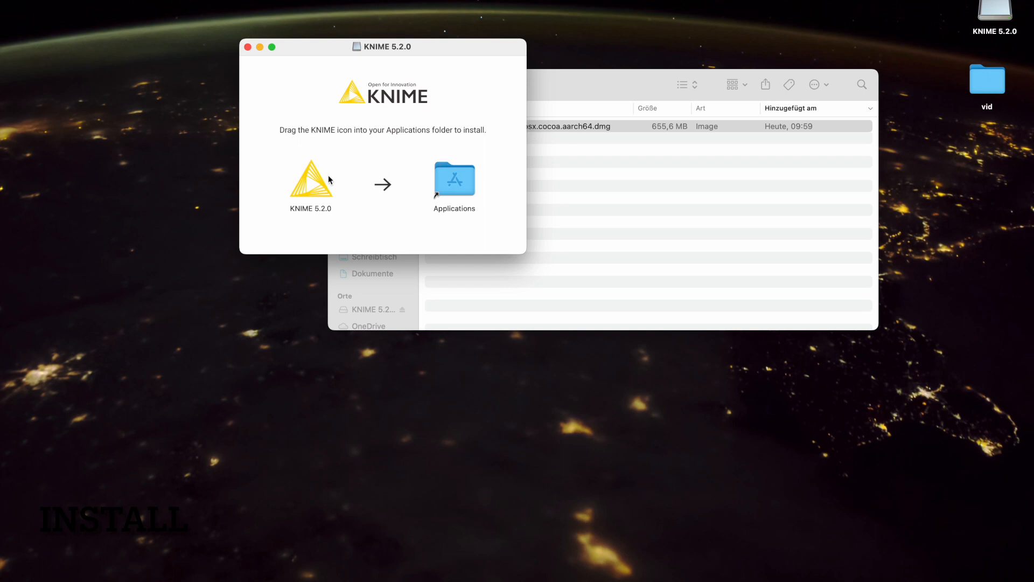
pyautogui.moveTo(312, 184); pyautogui.dragTo(450, 185)
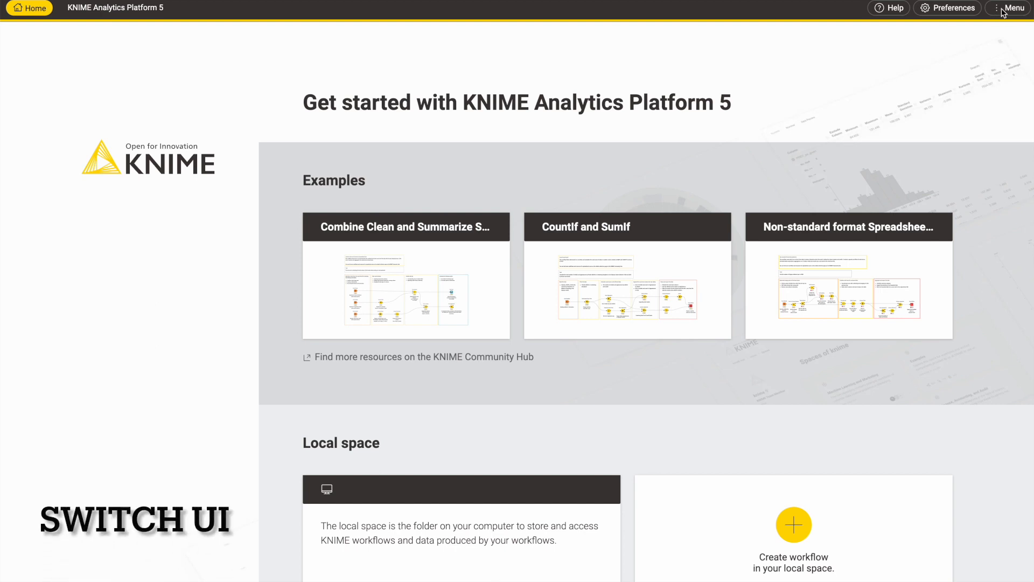
# Step: Switch KNIME Analytics Platform from the modern to the classic user interface
pyautogui.click(1009, 10)
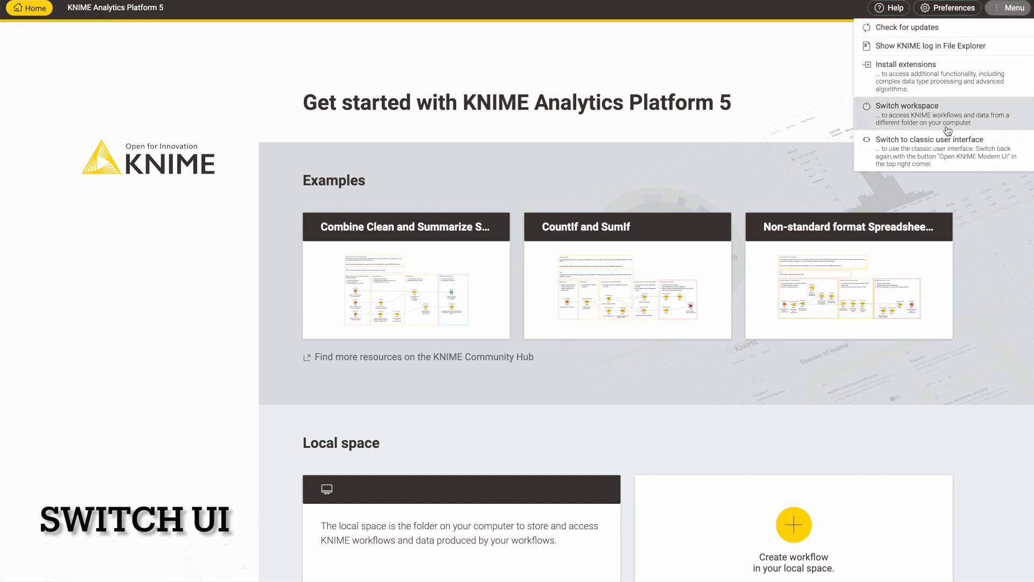
pyautogui.click(935, 153)
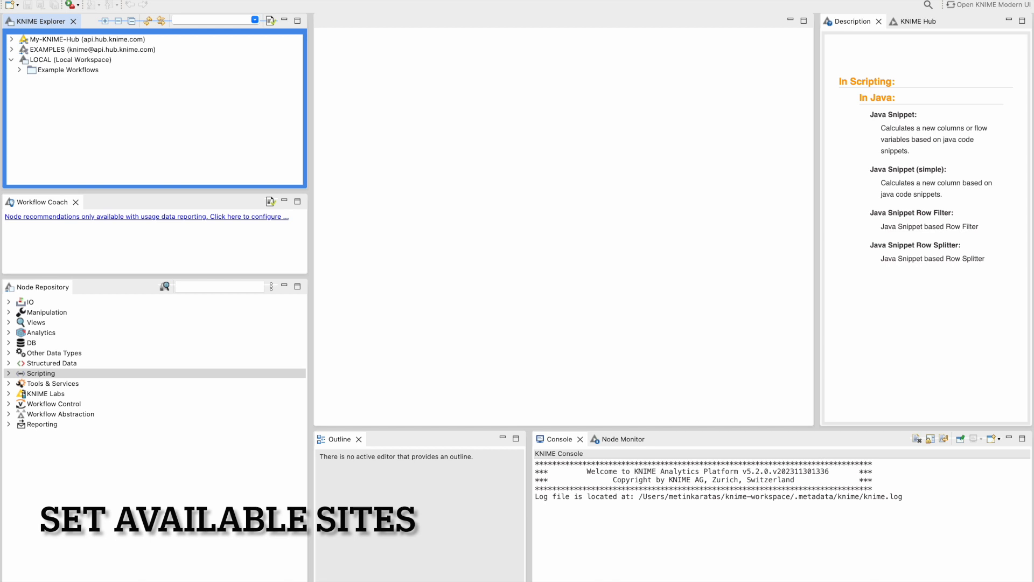
# Step: Review which update sites are enabled under Available Software Sites, apply the preferences and close the software installer
pyautogui.click(220, 0)
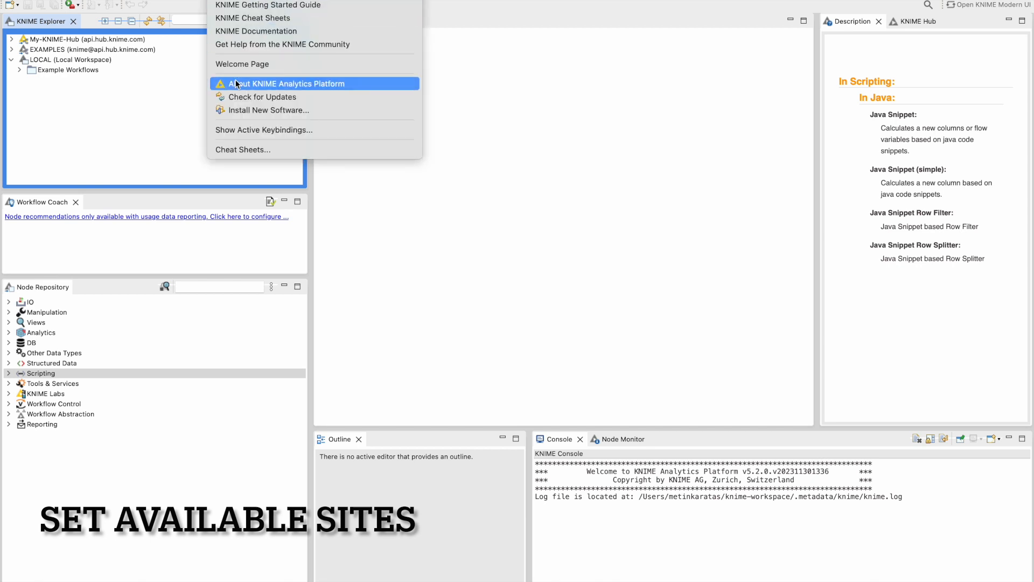
pyautogui.click(247, 110)
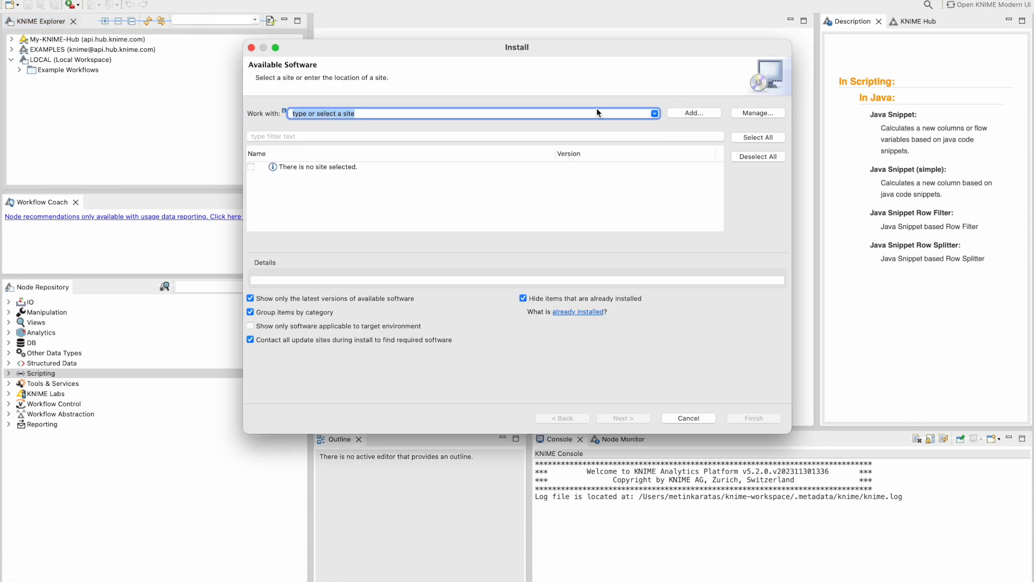
pyautogui.click(754, 113)
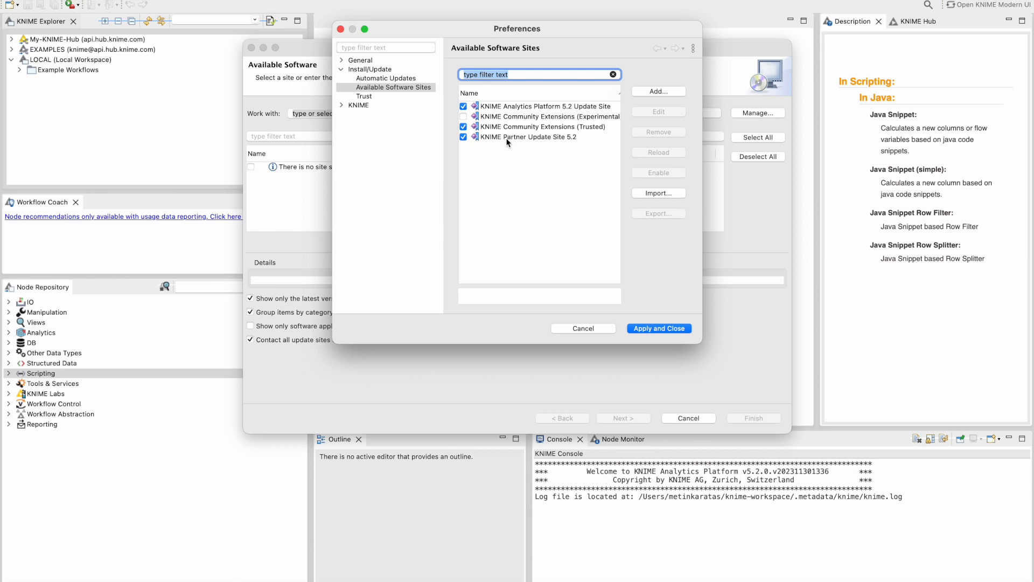
pyautogui.click(645, 330)
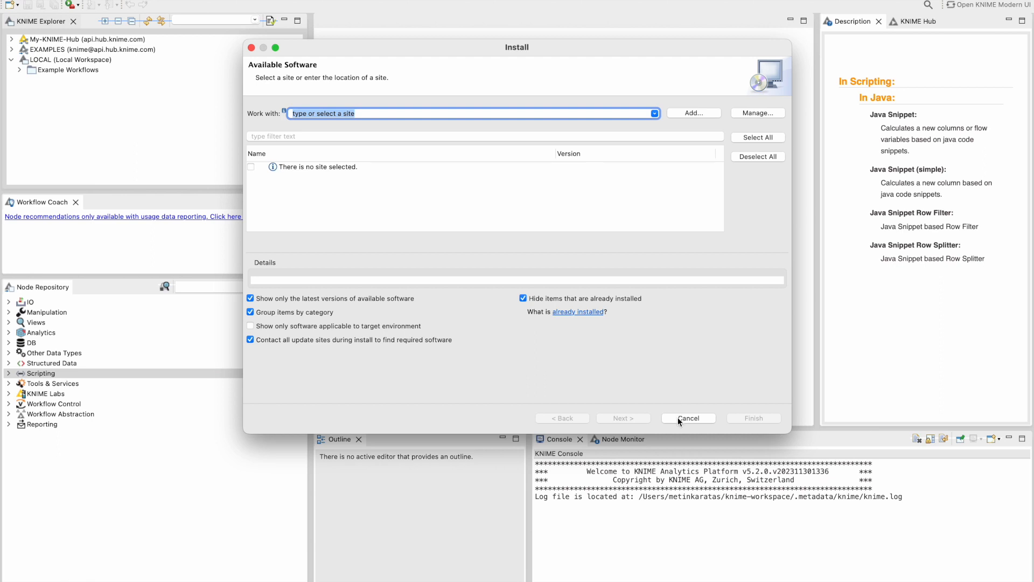
pyautogui.click(251, 48)
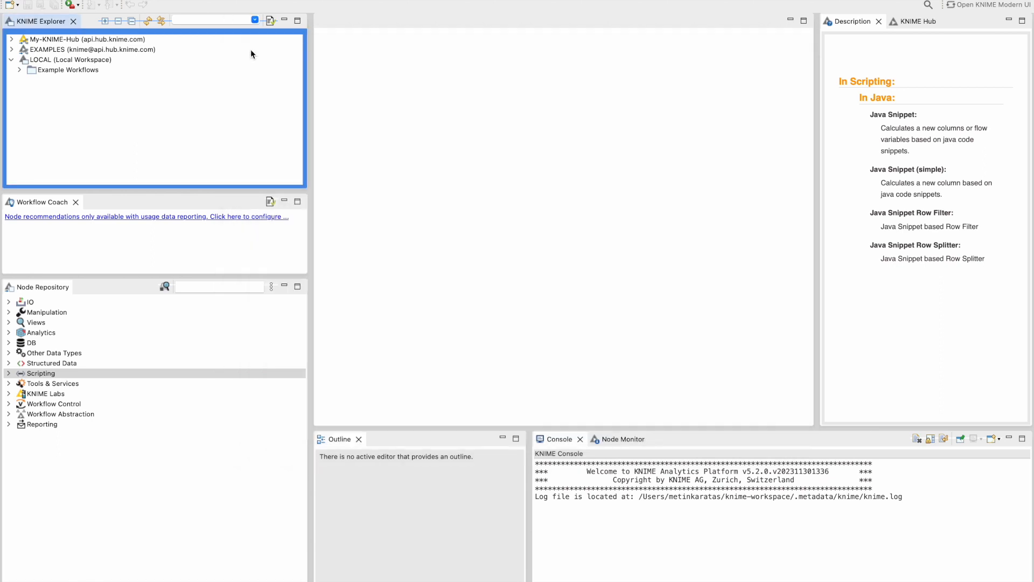
# Step: Check KNIME for available updates and dismiss the resulting information dialog
pyautogui.click(224, 0)
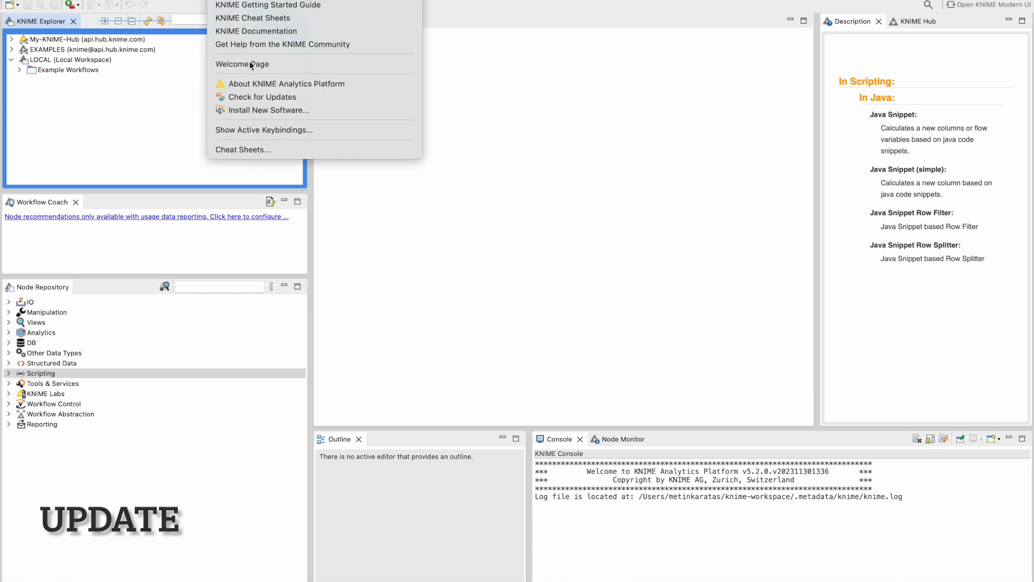
pyautogui.click(256, 101)
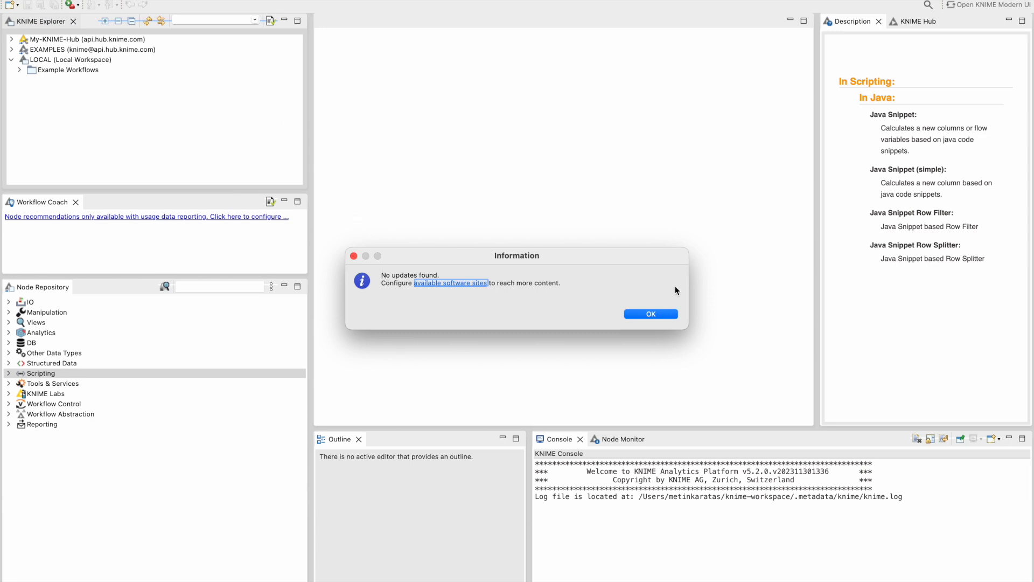
pyautogui.click(667, 315)
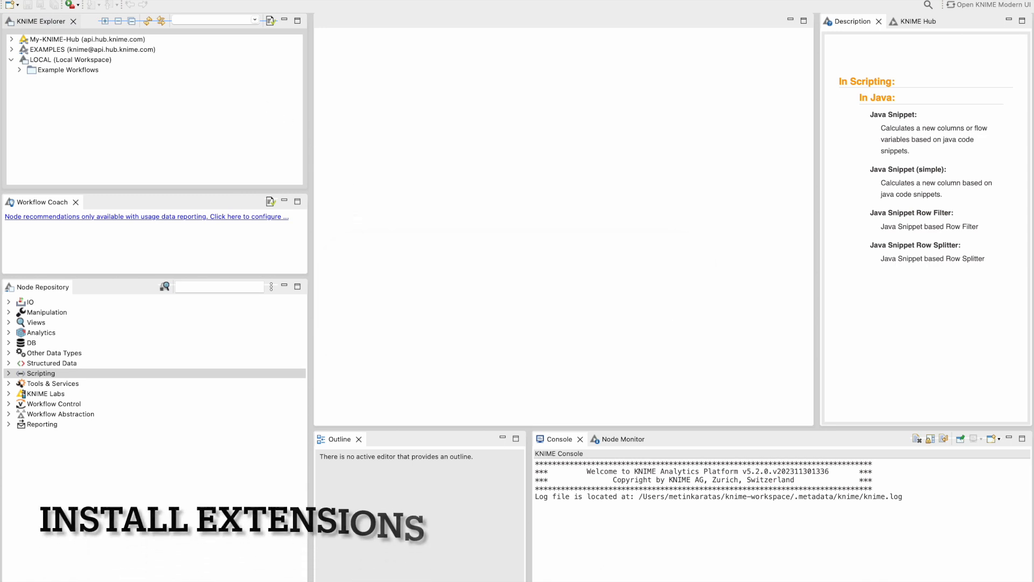
# Step: Start a new software installation from all available sites, filter for "conda" and select KNIME Conda Integration
pyautogui.click(356, 1)
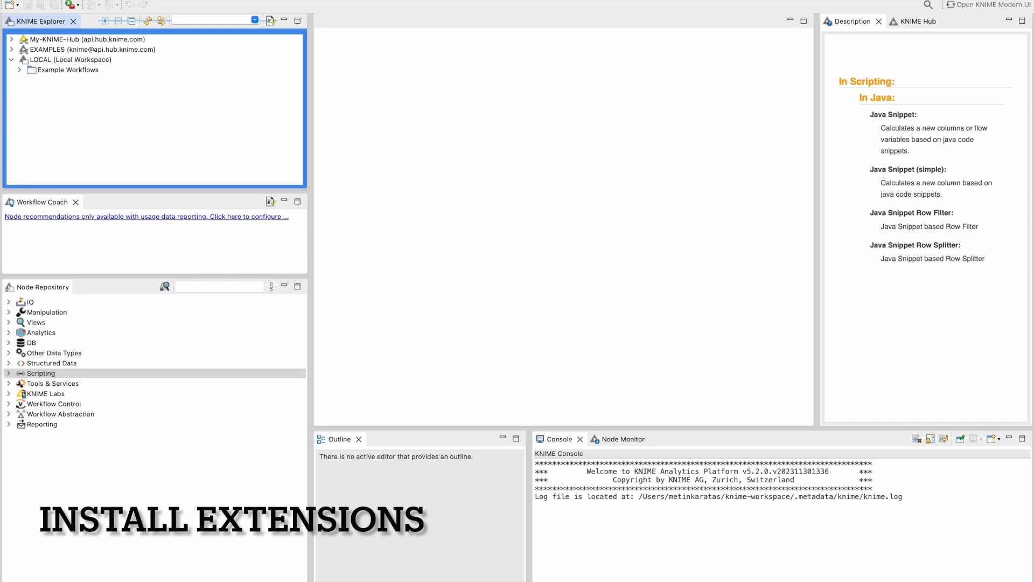
pyautogui.click(222, 0)
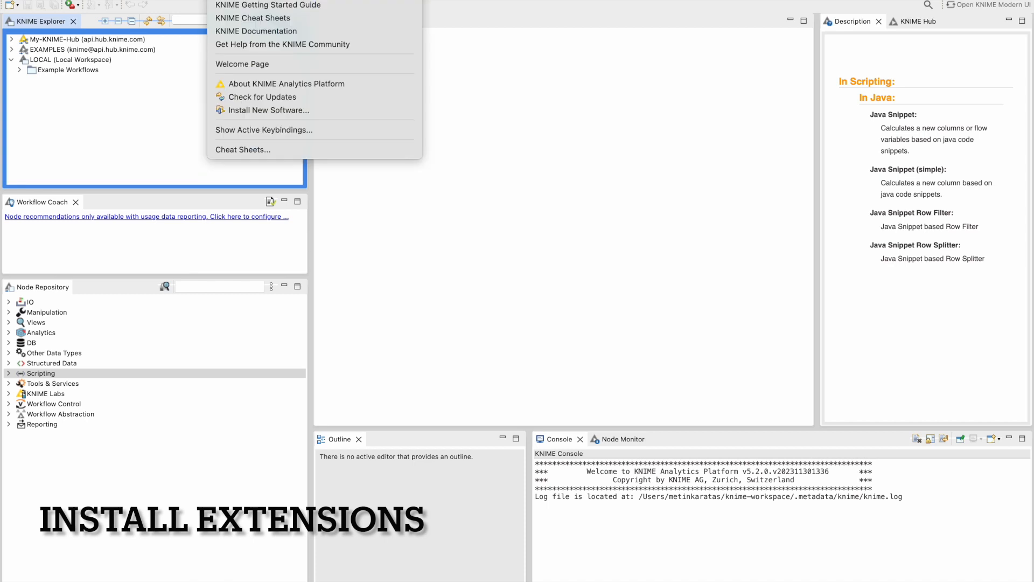
pyautogui.click(245, 112)
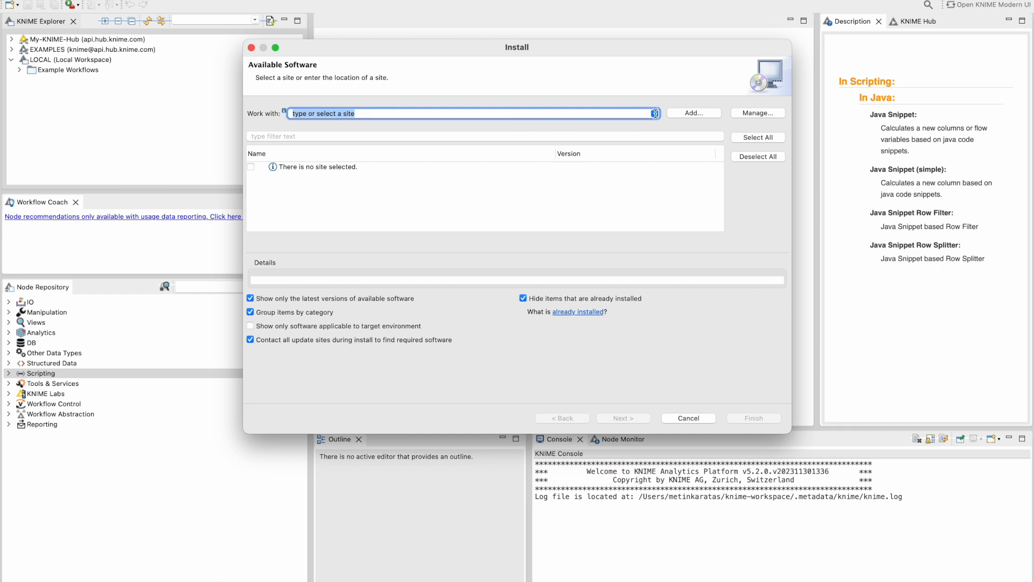
pyautogui.click(654, 113)
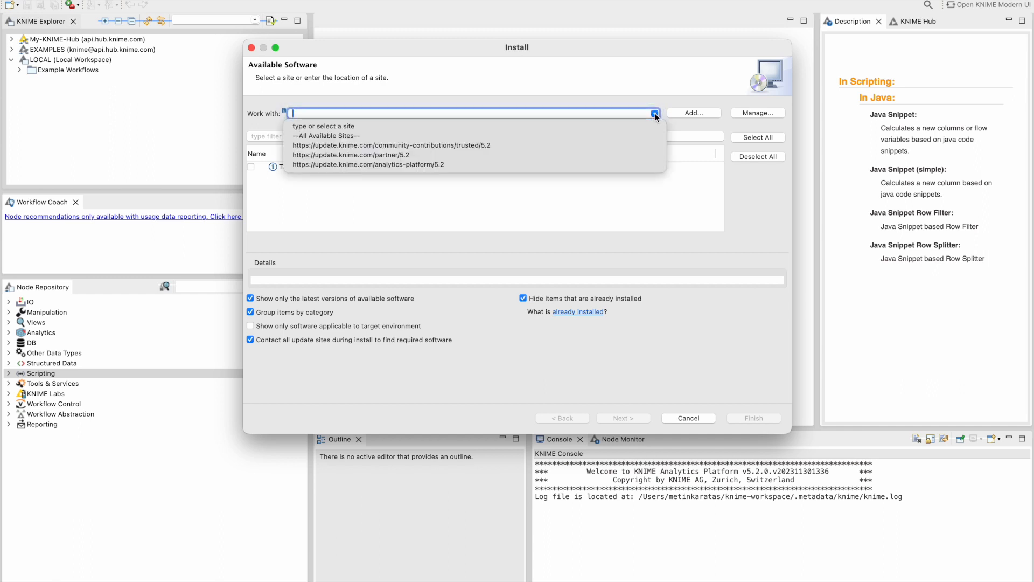
pyautogui.click(329, 136)
pyautogui.click(327, 137)
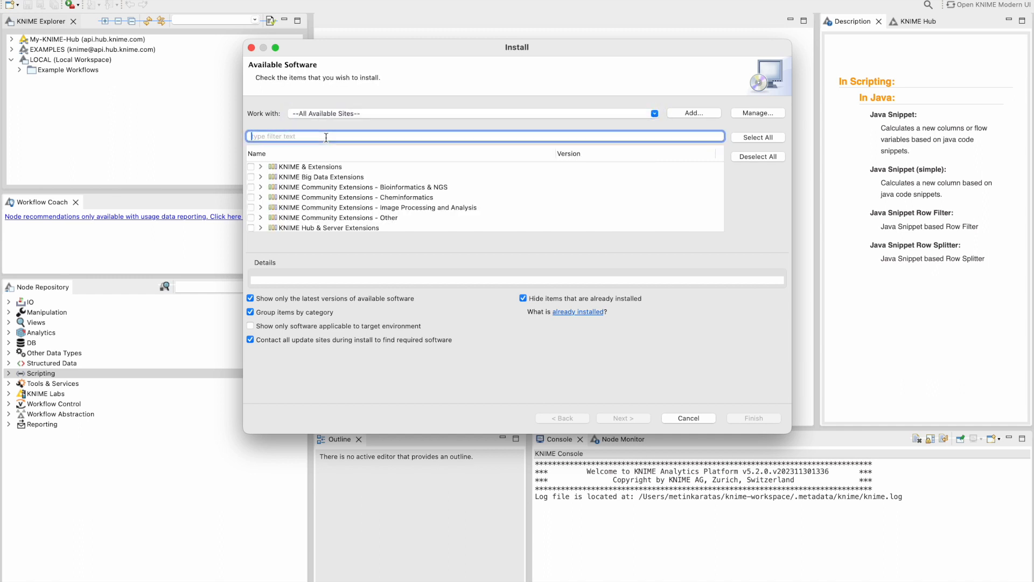
pyautogui.write('conda')
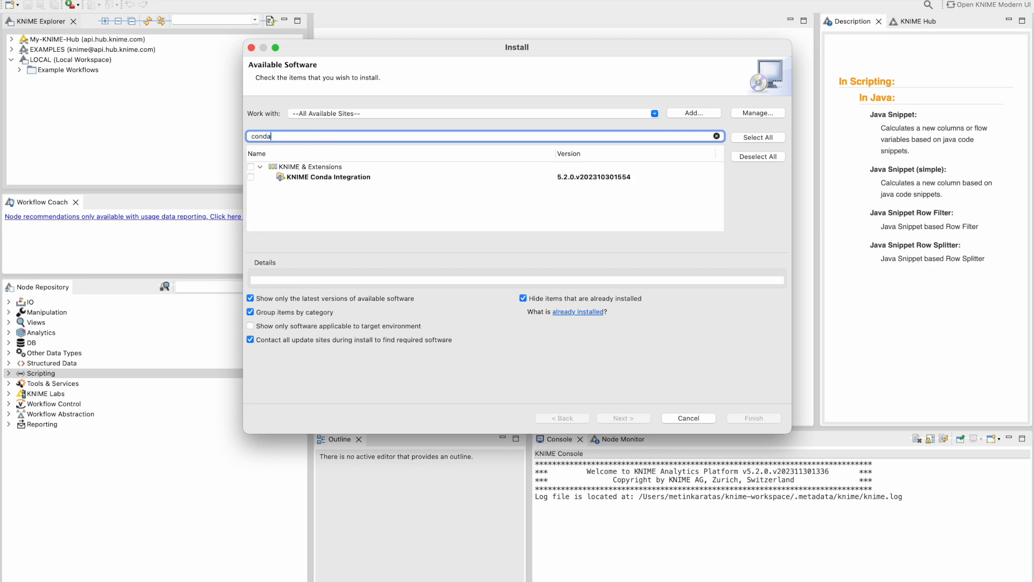
pyautogui.click(251, 177)
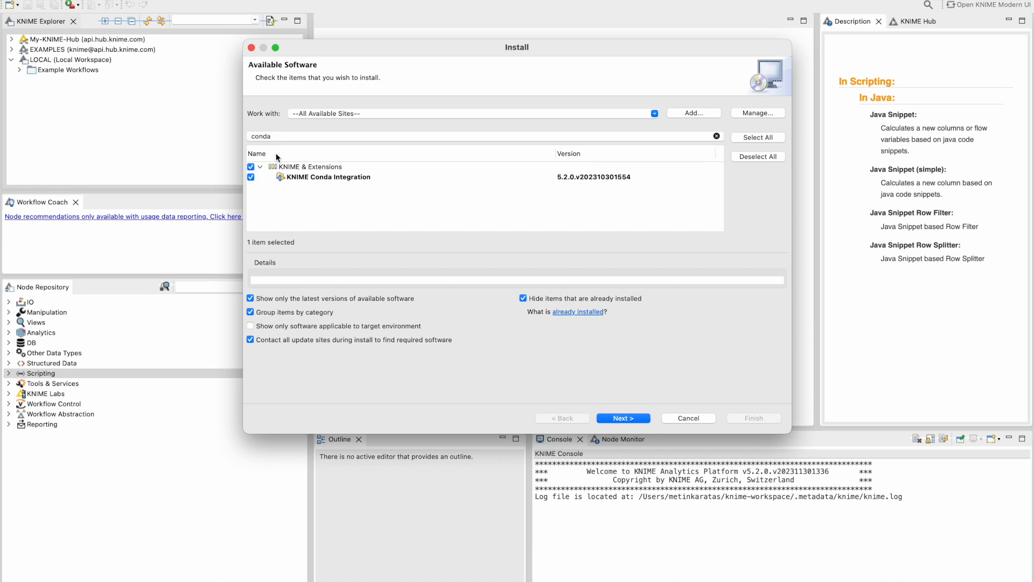
# Step: Filter for "python" and add KNIME Python Integration, KNIME Image Processing - Python Extensions and KNIME Python Scripting extension to the selection
pyautogui.click(290, 137)
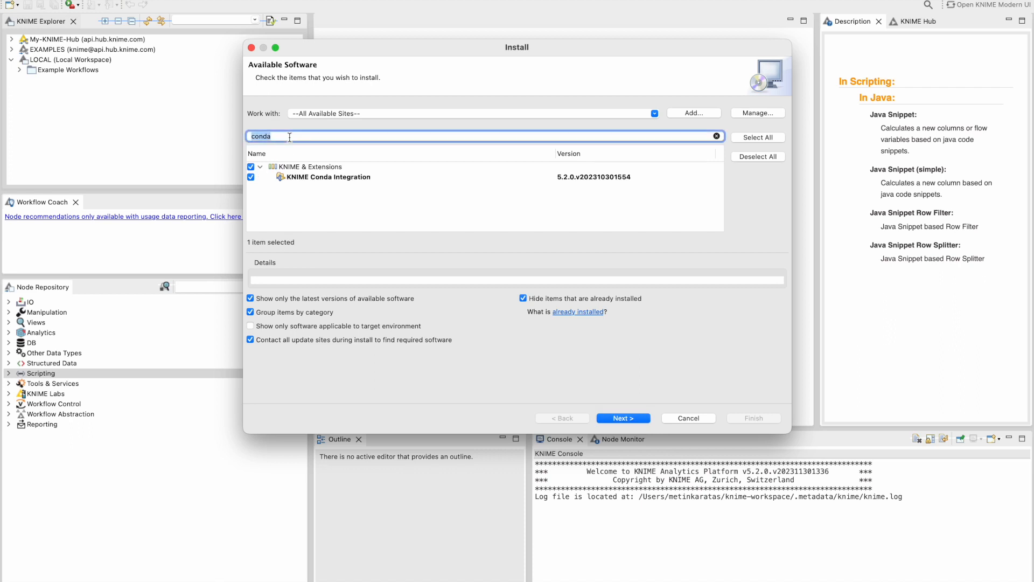
pyautogui.write('python')
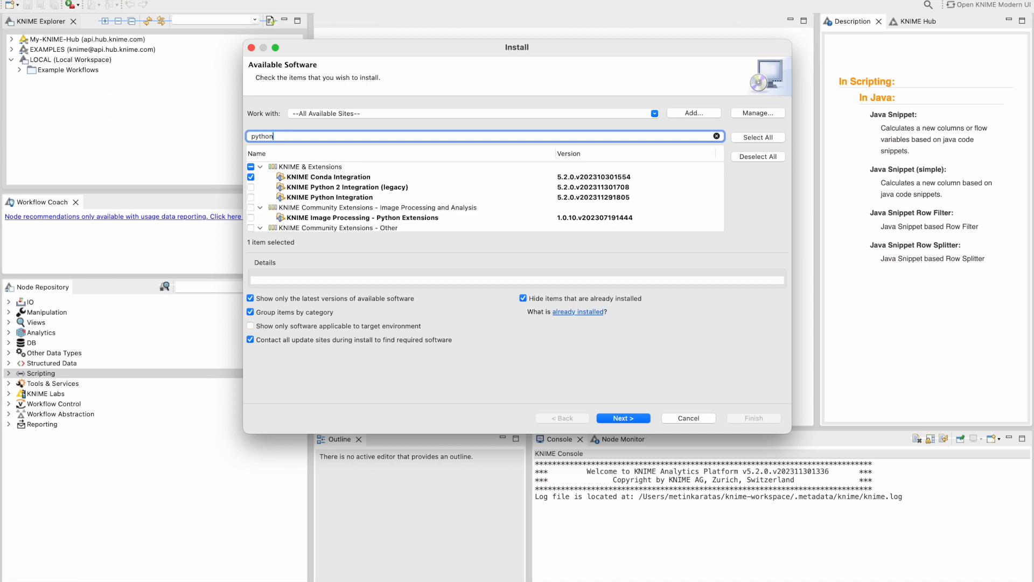
pyautogui.click(251, 198)
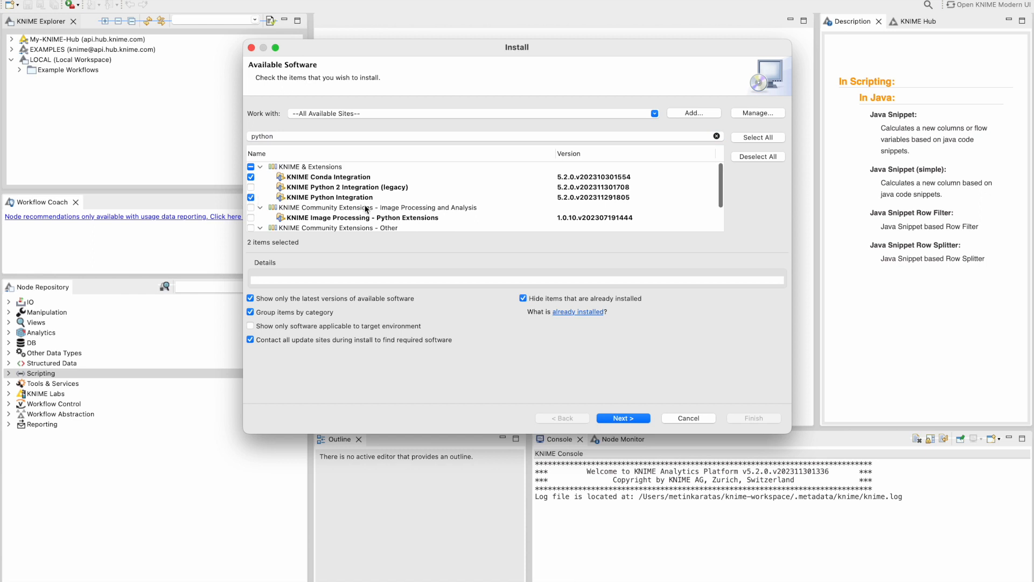
pyautogui.scroll(-3, 366, 209)
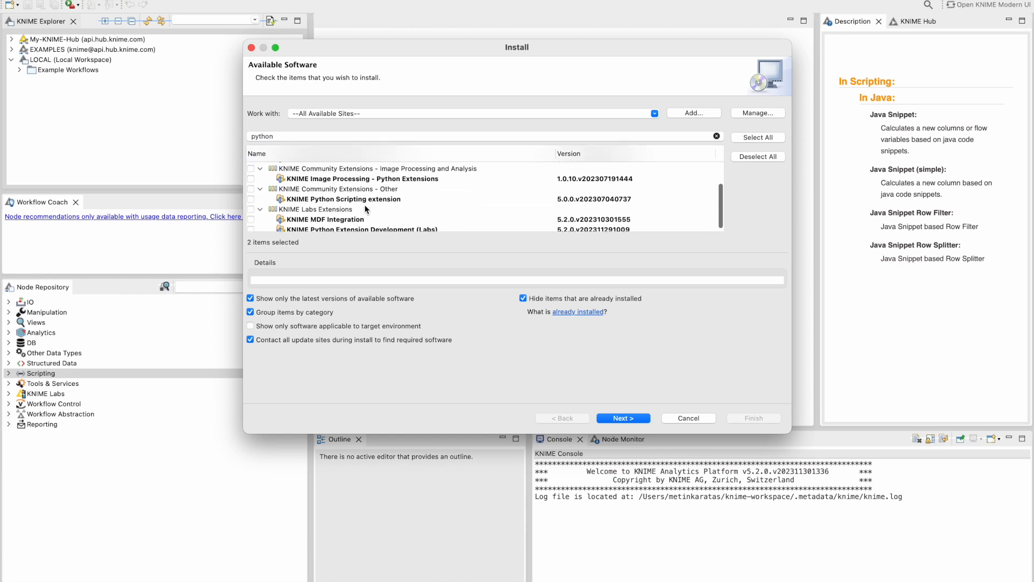
pyautogui.click(251, 178)
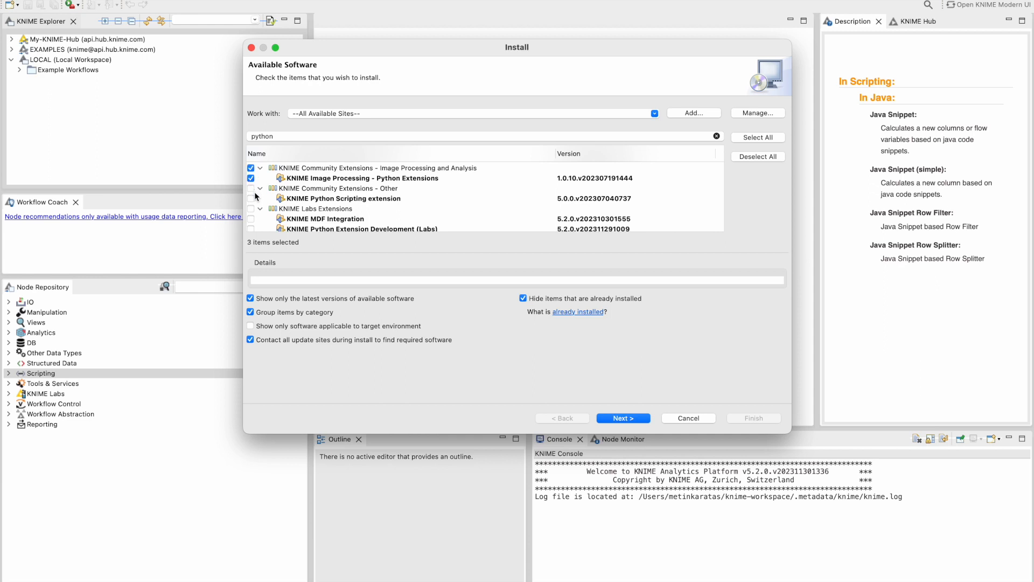
pyautogui.click(251, 199)
pyautogui.scroll(-1, 360, 210)
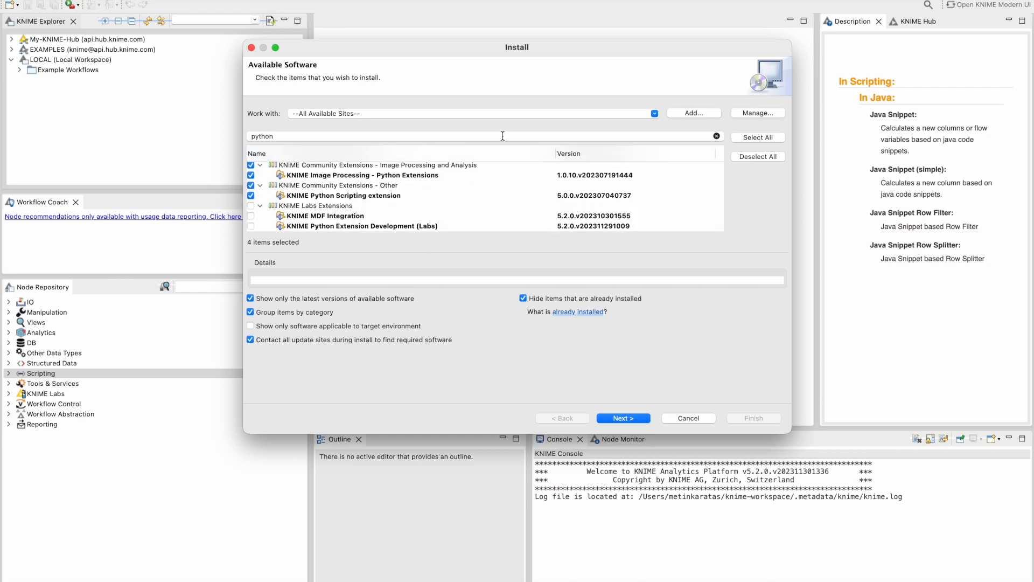
# Step: Filter for "deep" and add the KNIME Deep Learning integrations for Keras, TensorFlow and TensorFlow 2 to the selection
pyautogui.click(715, 137)
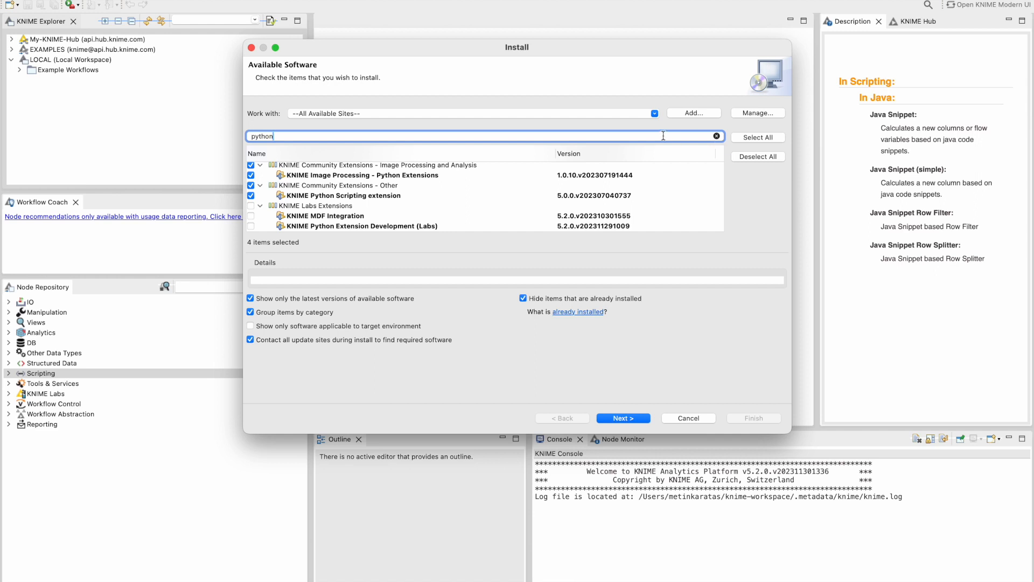
pyautogui.press('BackSpace')
pyautogui.press('BackSpace')
pyautogui.press('BackSpace')
pyautogui.press('BackSpace')
pyautogui.press('BackSpace')
pyautogui.press('BackSpace')
pyautogui.write('deep')
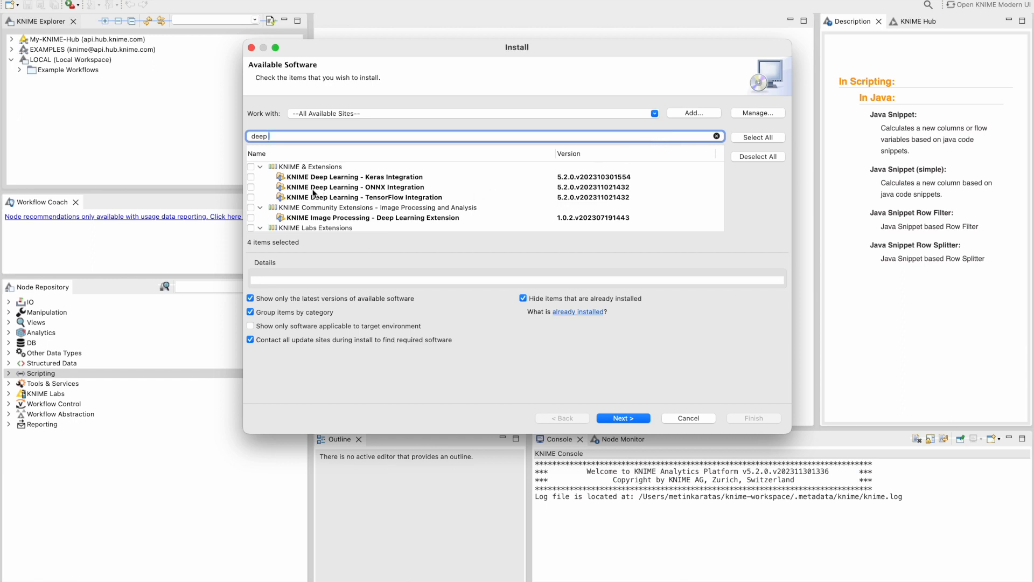
pyautogui.click(251, 178)
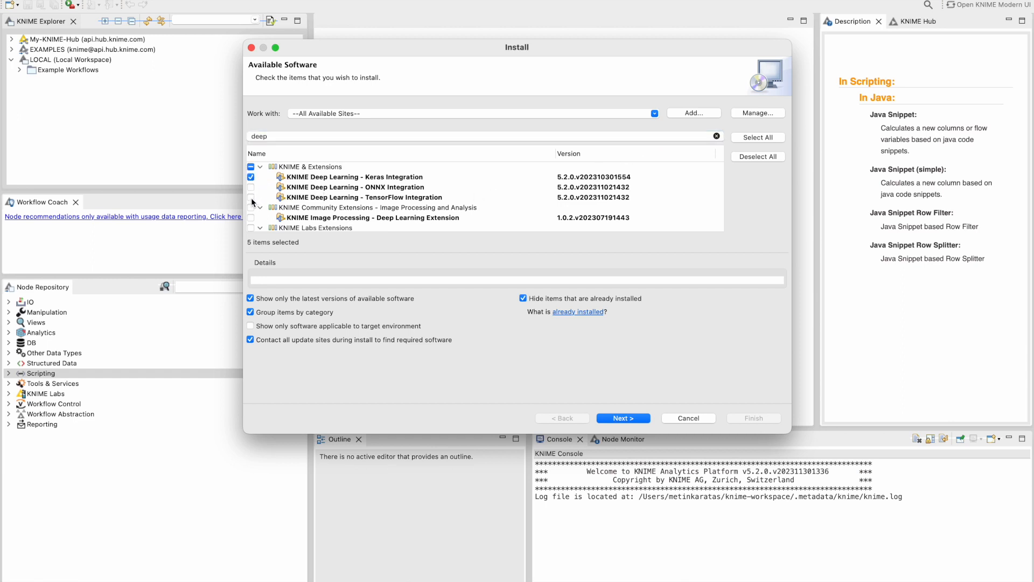
pyautogui.click(251, 197)
pyautogui.scroll(-3, 493, 205)
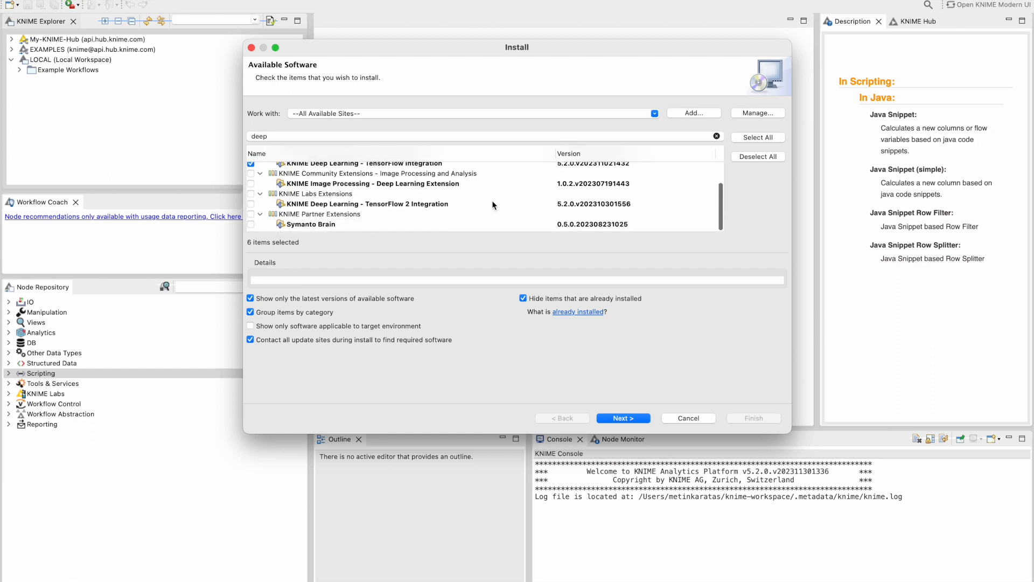
pyautogui.click(251, 205)
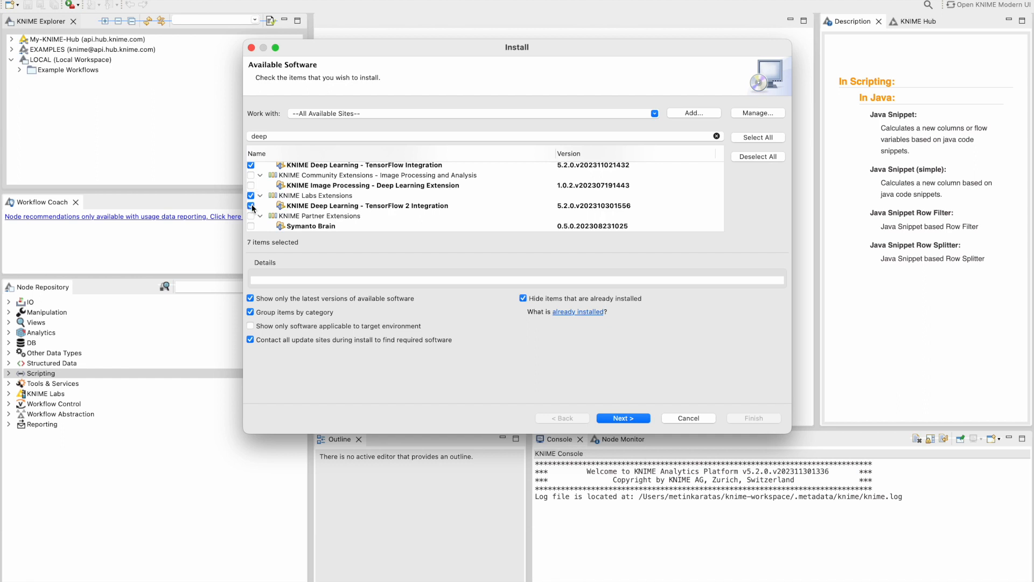
pyautogui.scroll(3, 535, 185)
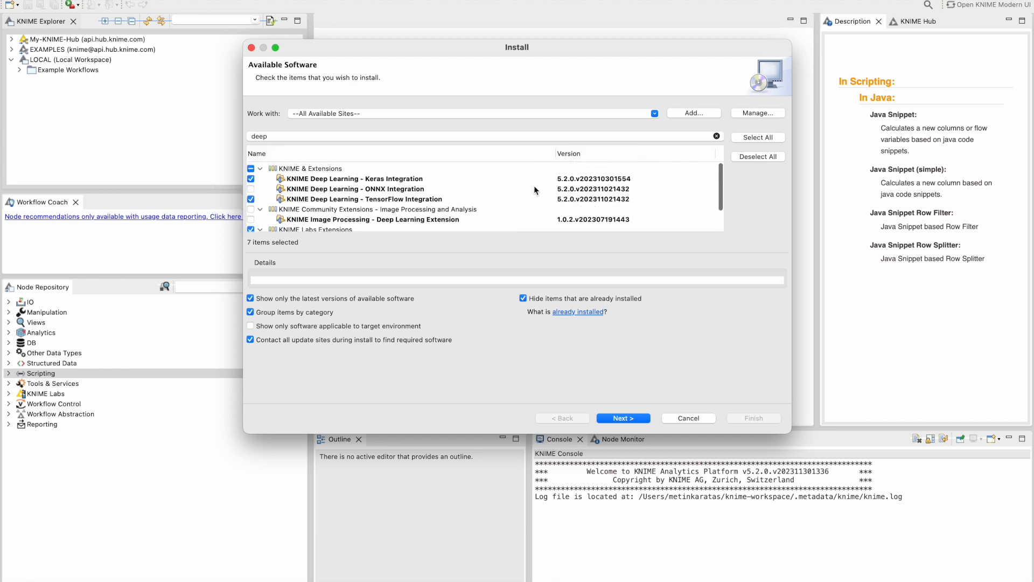
pyautogui.scroll(-3, 534, 185)
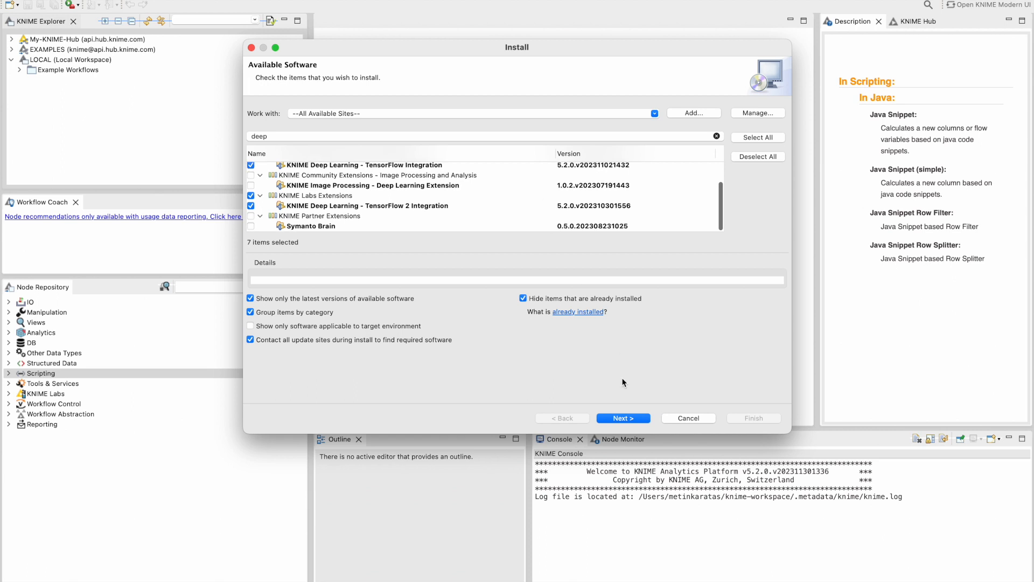
pyautogui.click(622, 419)
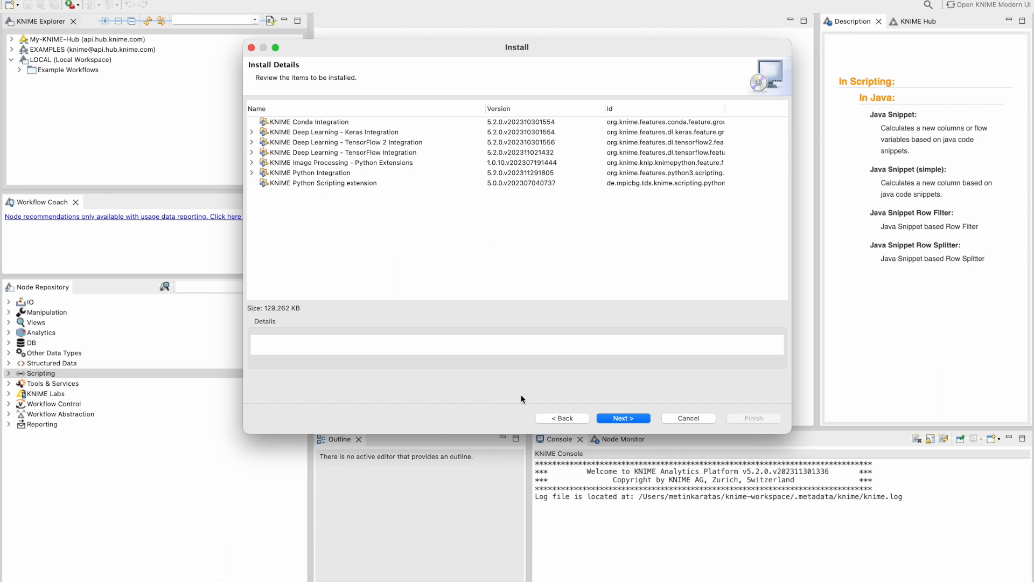
pyautogui.click(570, 418)
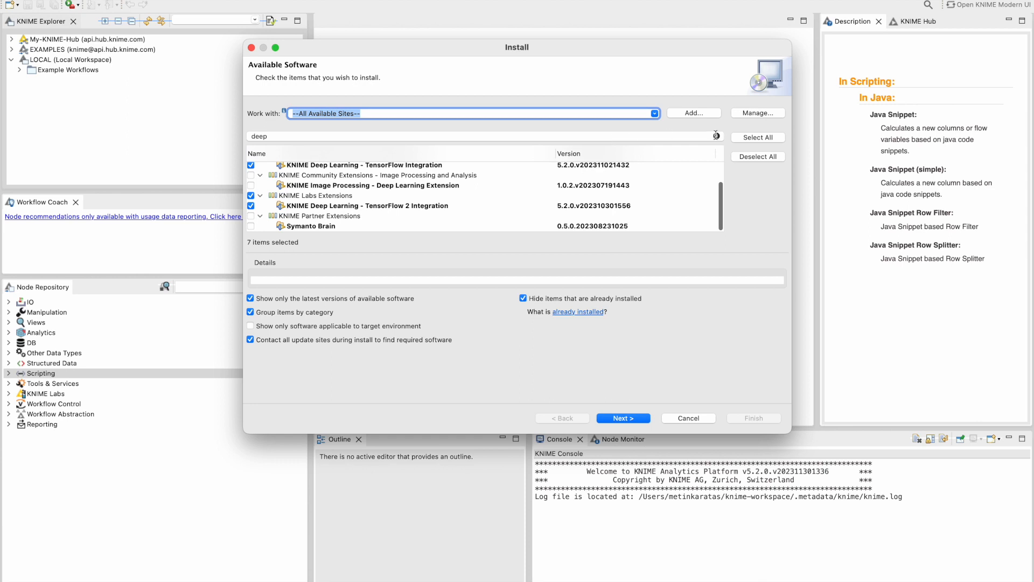
# Step: Filter the available software for "text" and add KNIME Textprocessing to the selection
pyautogui.click(663, 138)
pyautogui.press('BackSpace')
pyautogui.press('BackSpace')
pyautogui.press('BackSpace')
pyautogui.press('BackSpace')
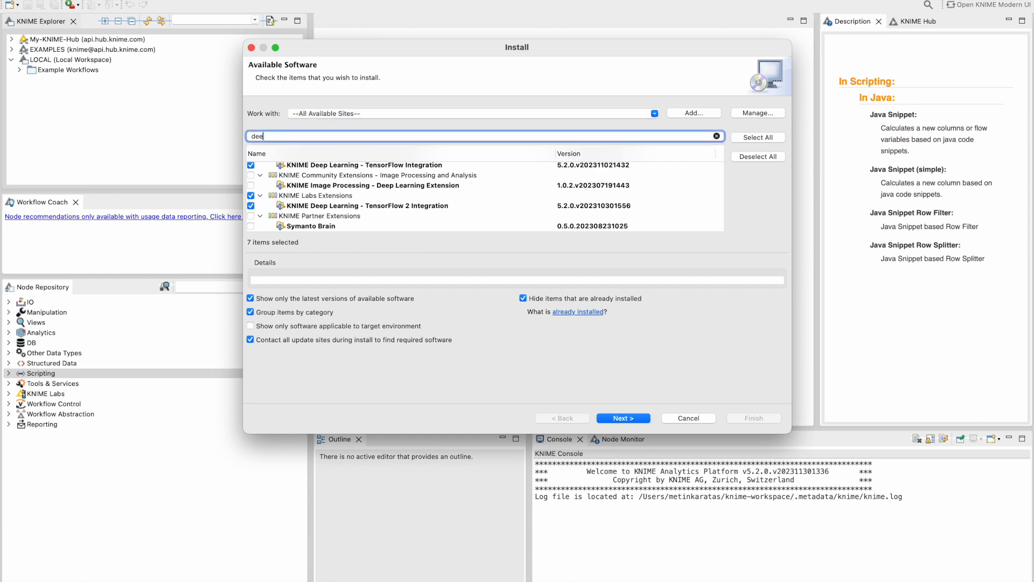
pyautogui.write('text')
pyautogui.press('Return')
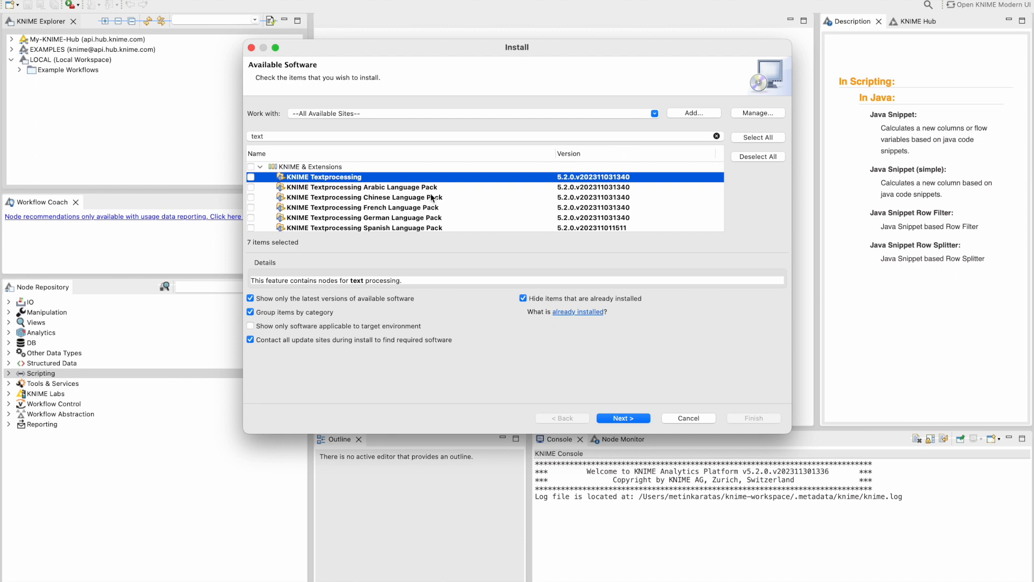
pyautogui.click(251, 178)
# Step: Proceed through the install details, accept the terms of the license agreements and finish installing the selected extensions
pyautogui.click(614, 419)
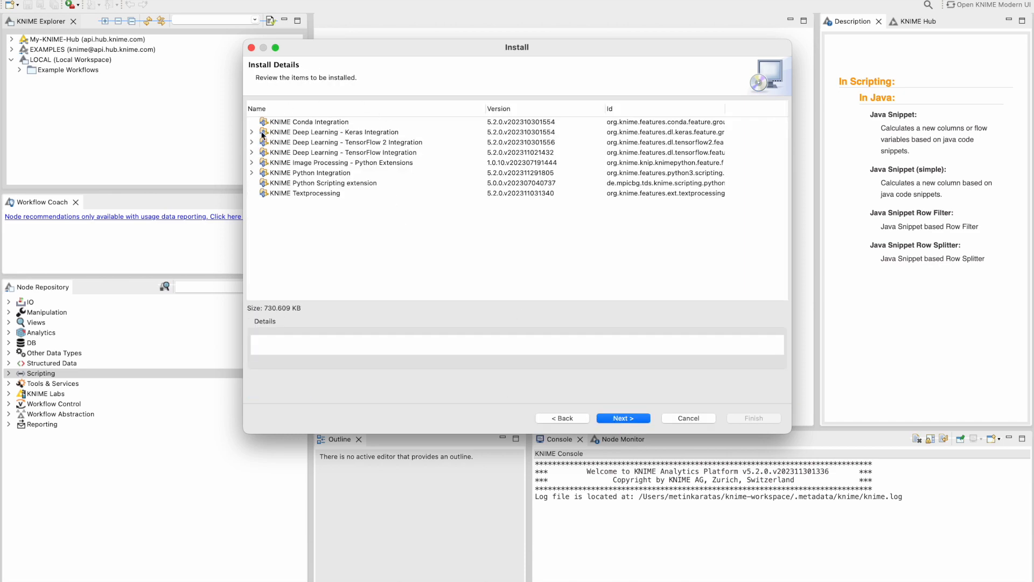
pyautogui.click(624, 420)
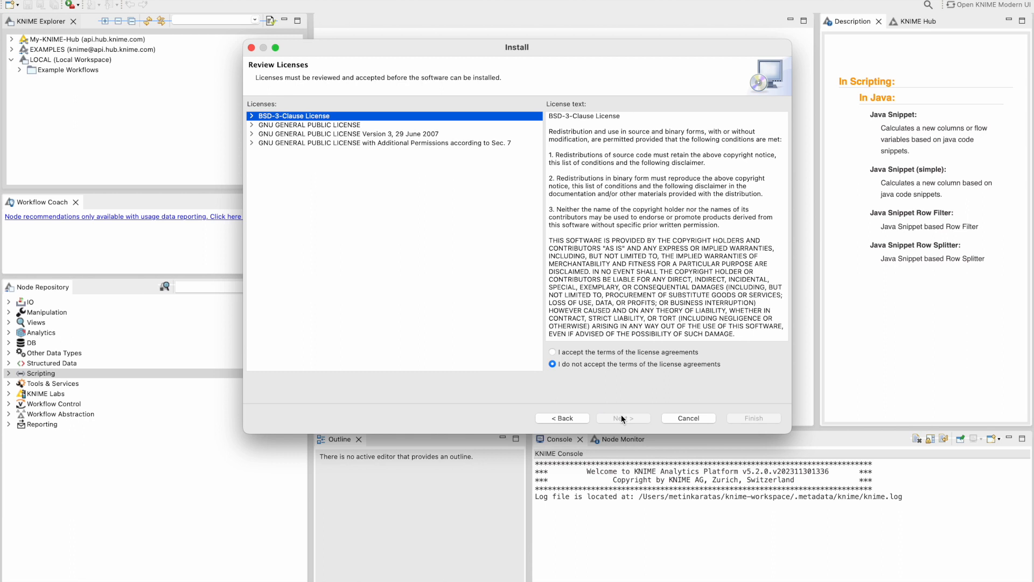
pyautogui.click(557, 352)
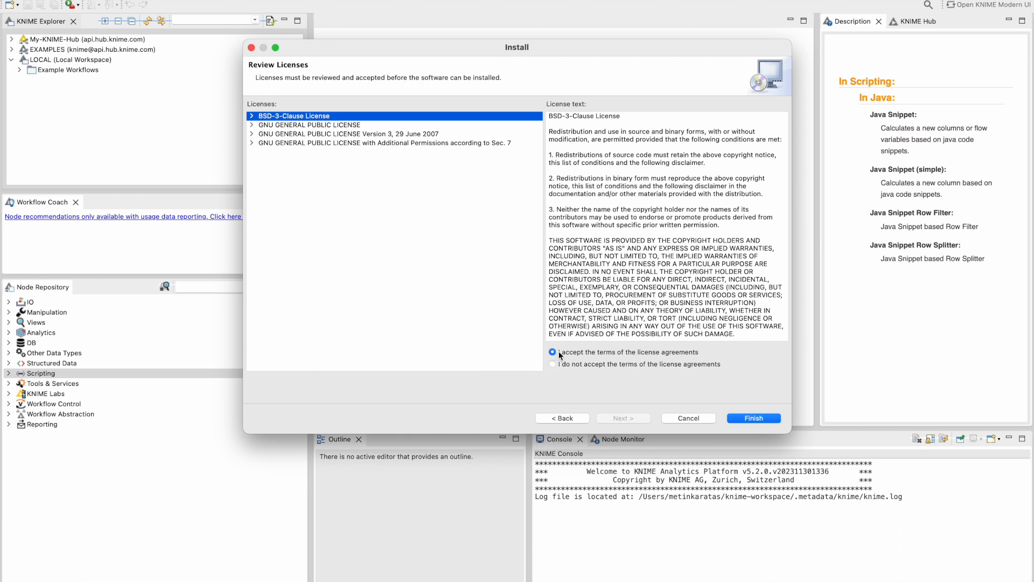
pyautogui.click(746, 418)
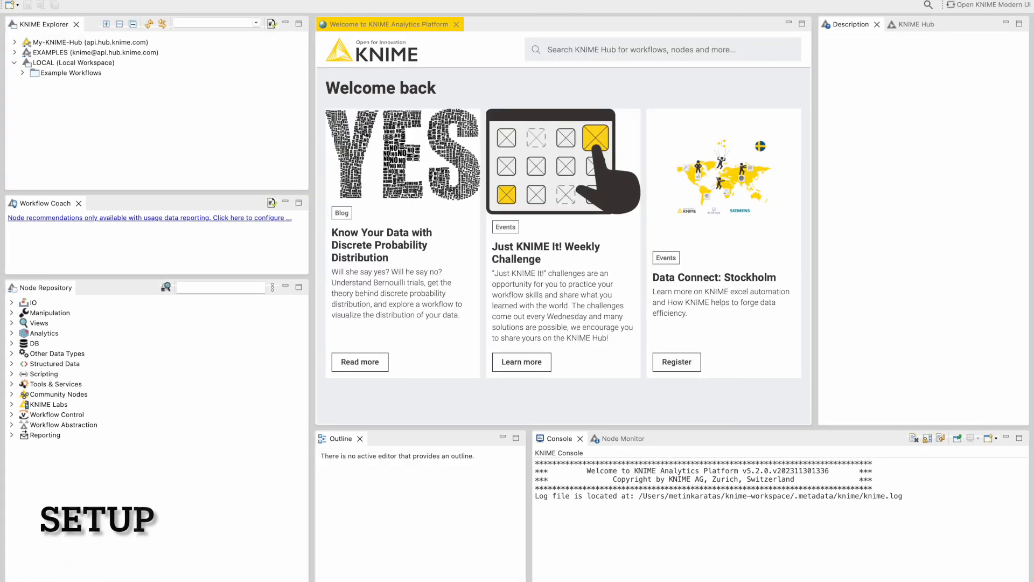
# Step: In the KNIME preferences, check the Conda page, then set the Python environment configuration to Conda with the py39 environment and apply it
pyautogui.click(39, 0)
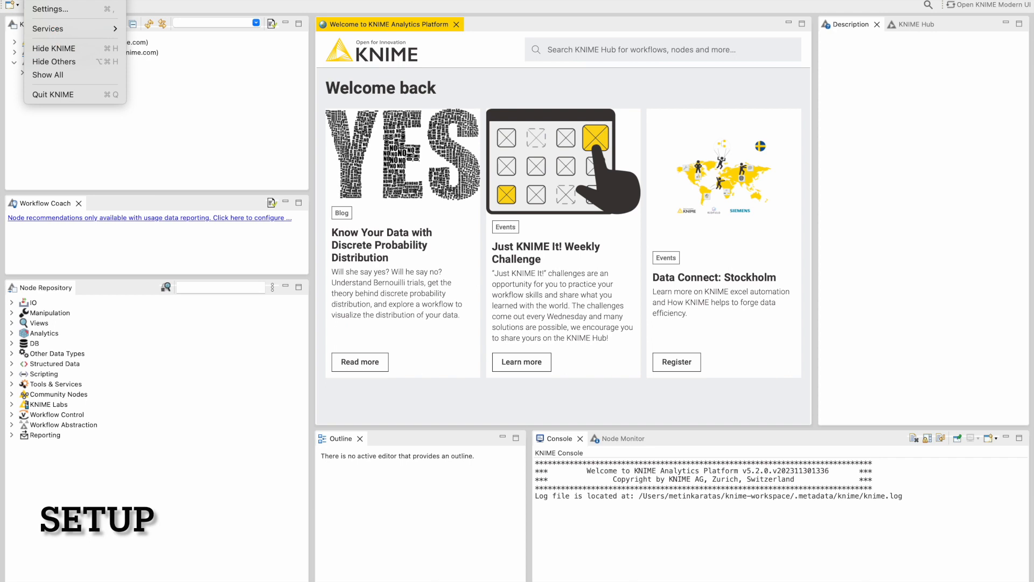
pyautogui.click(48, 9)
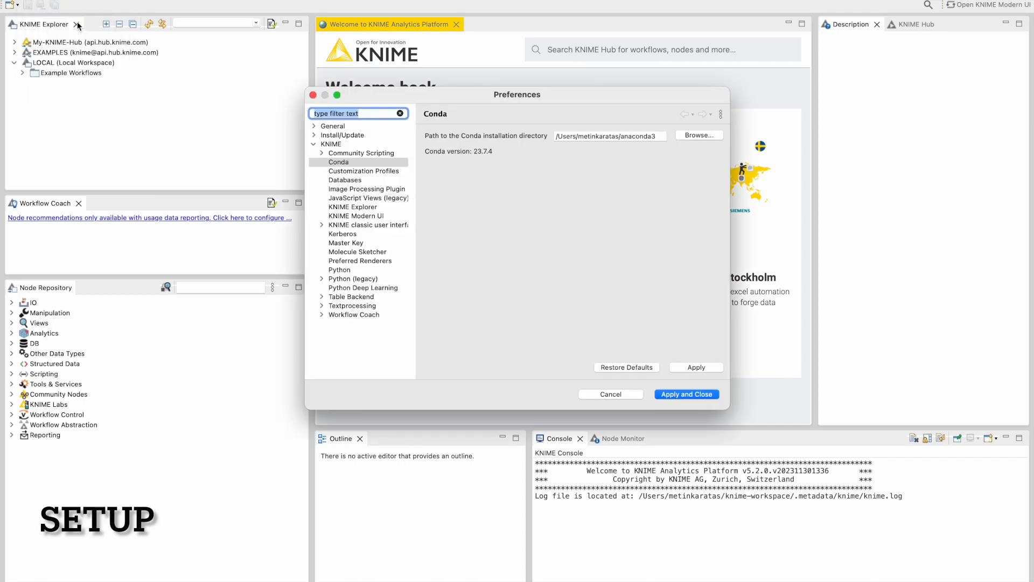
pyautogui.click(341, 162)
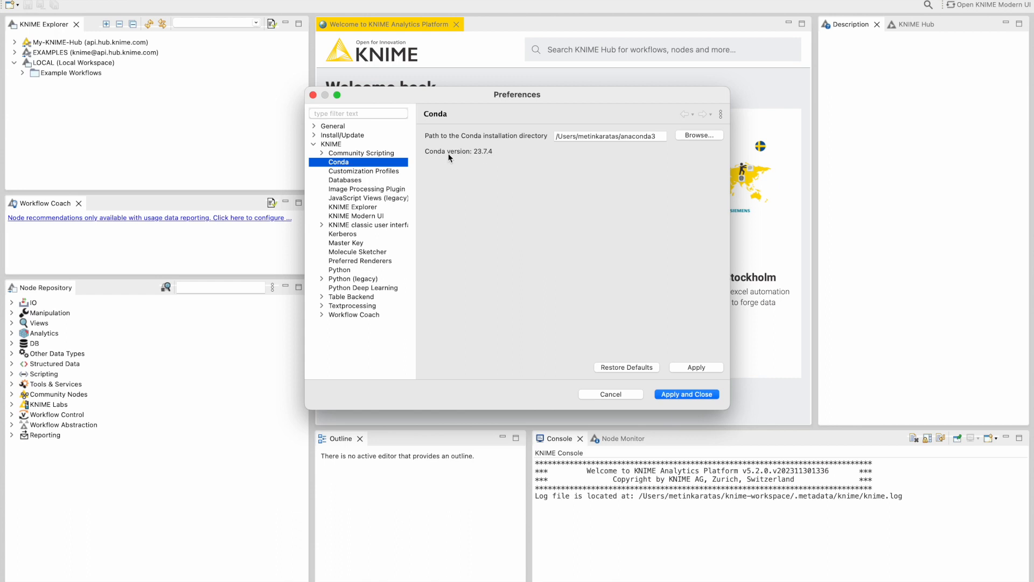
pyautogui.click(340, 271)
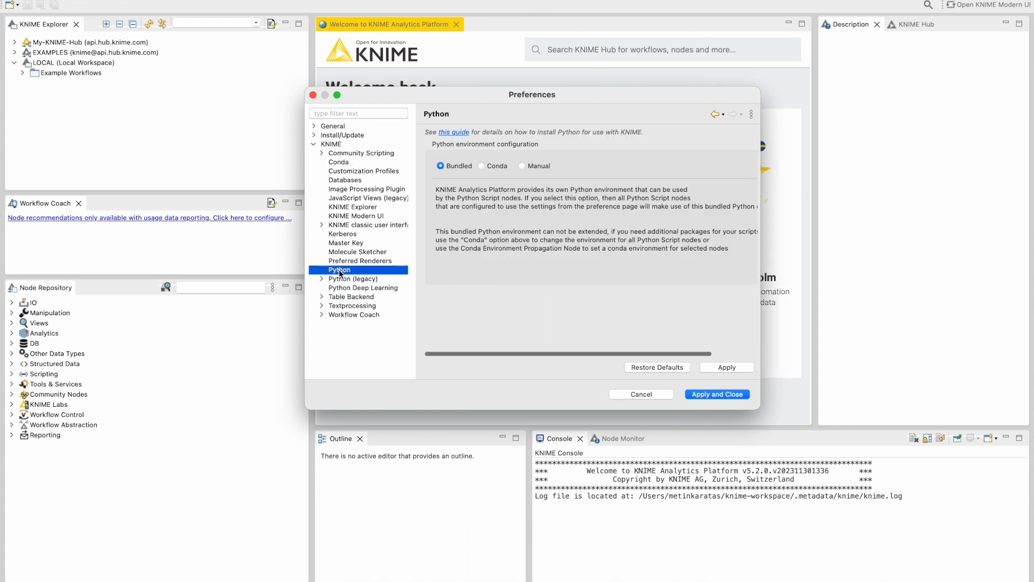
pyautogui.click(482, 166)
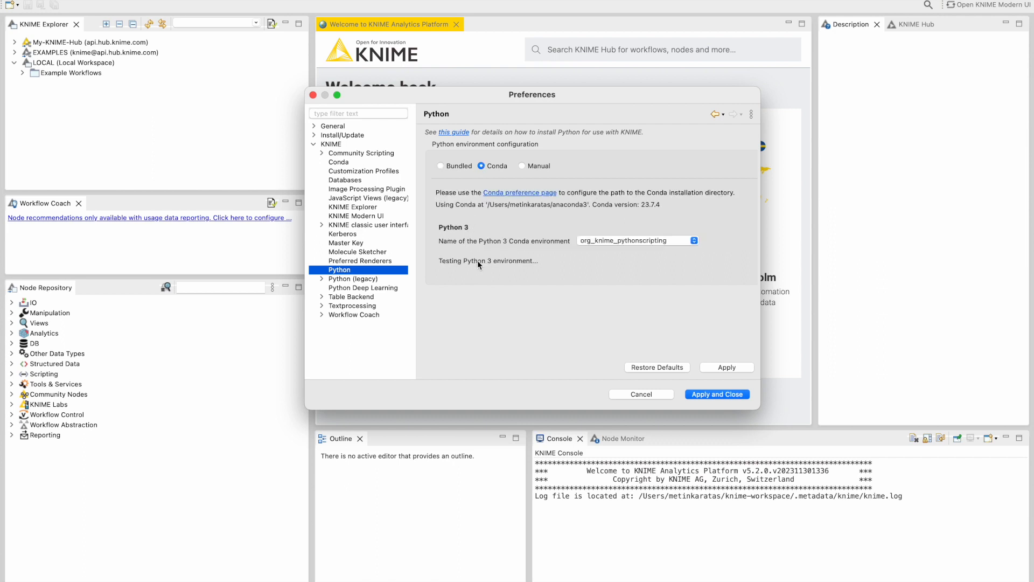
pyautogui.click(630, 241)
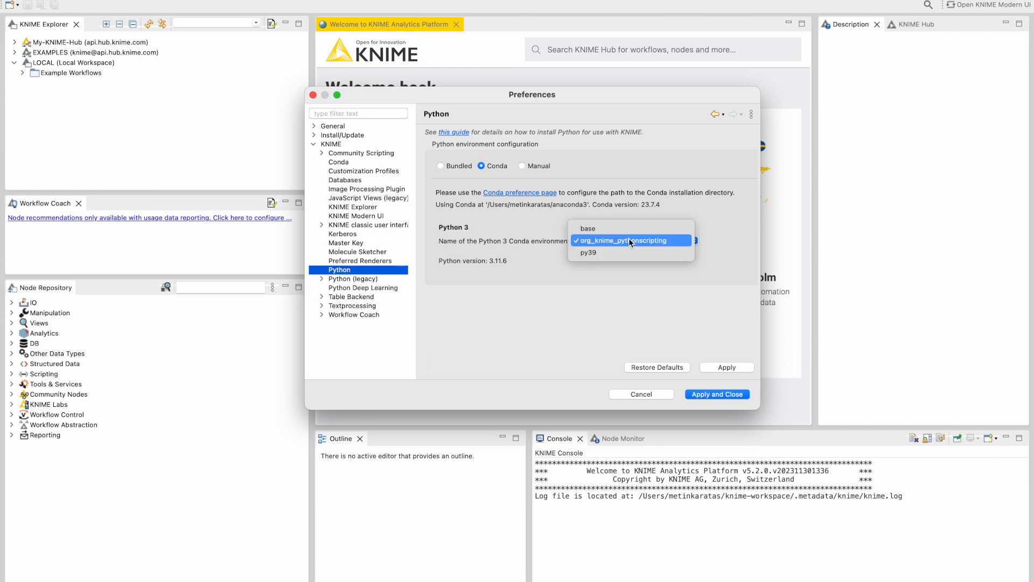
pyautogui.click(619, 252)
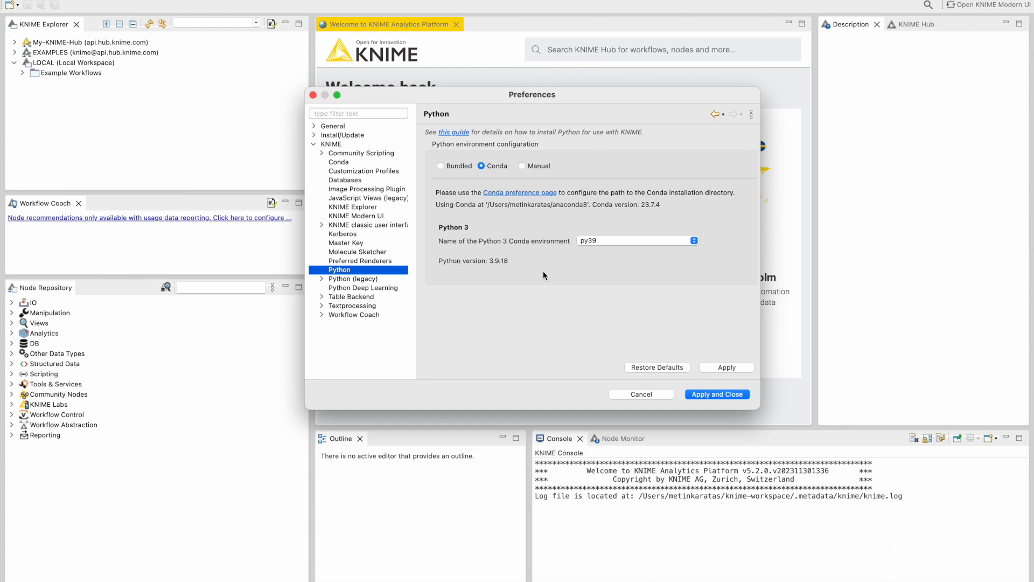
pyautogui.click(718, 368)
# Step: Give Python Deep Learning a special configuration with TensorFlow 2 as library and py39 as both the Keras and TensorFlow 2 Conda environment
pyautogui.click(376, 286)
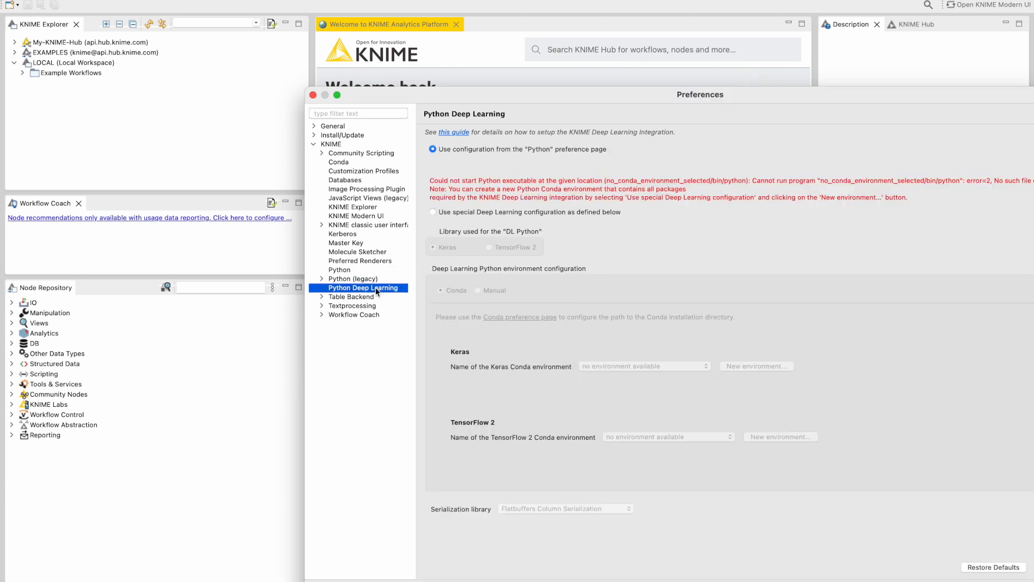
pyautogui.click(433, 211)
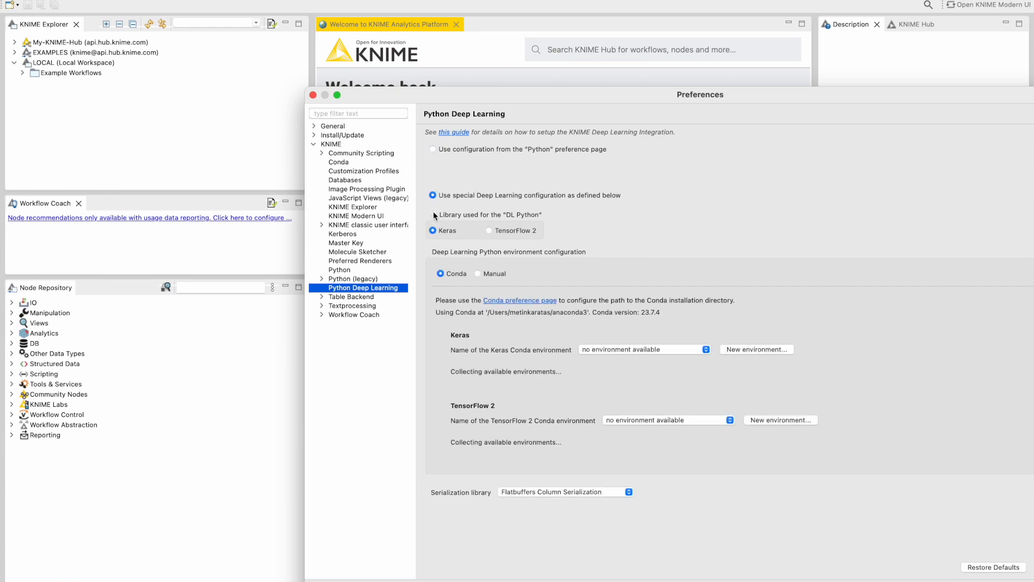
pyautogui.click(490, 231)
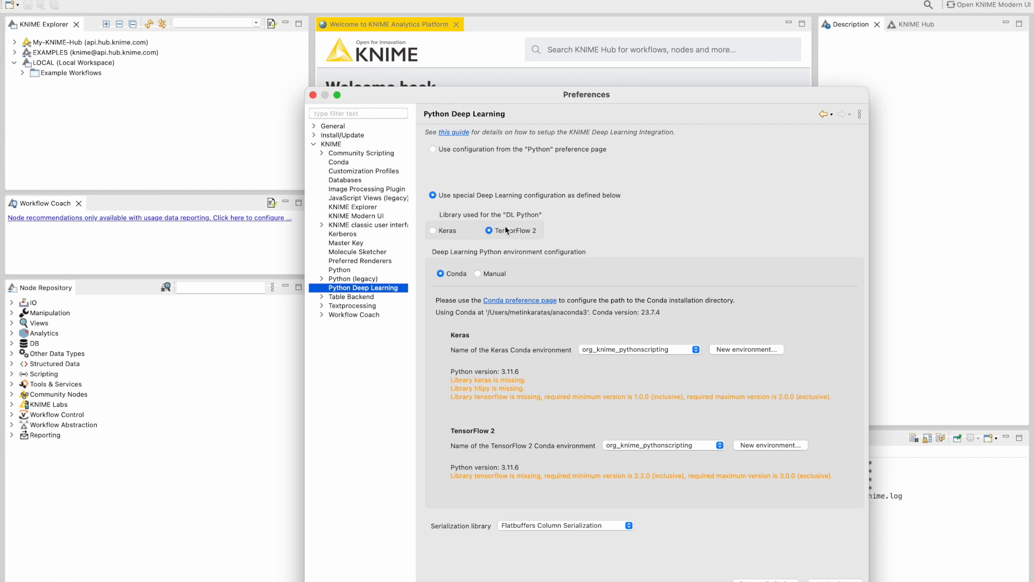
pyautogui.click(599, 350)
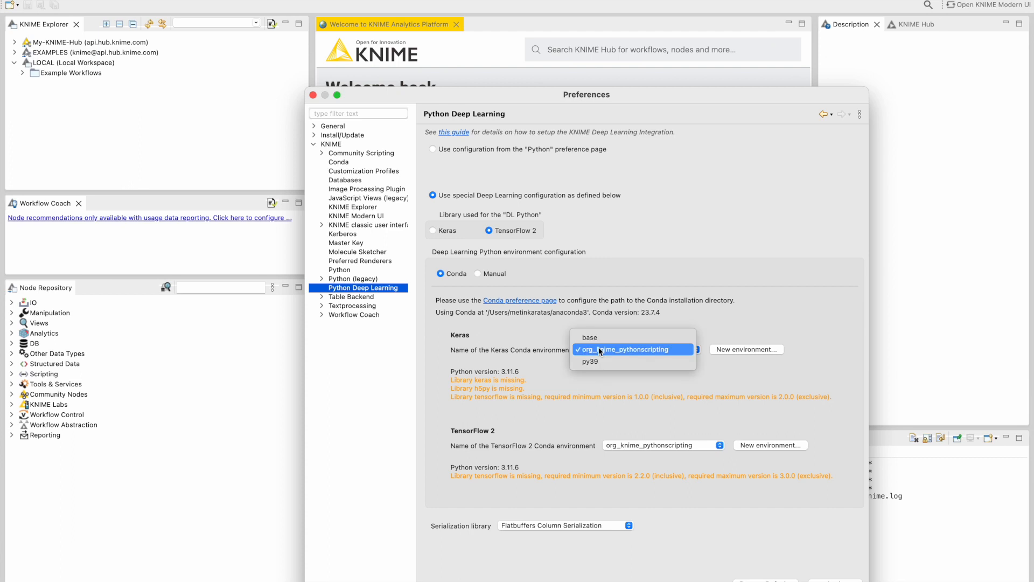
pyautogui.click(600, 362)
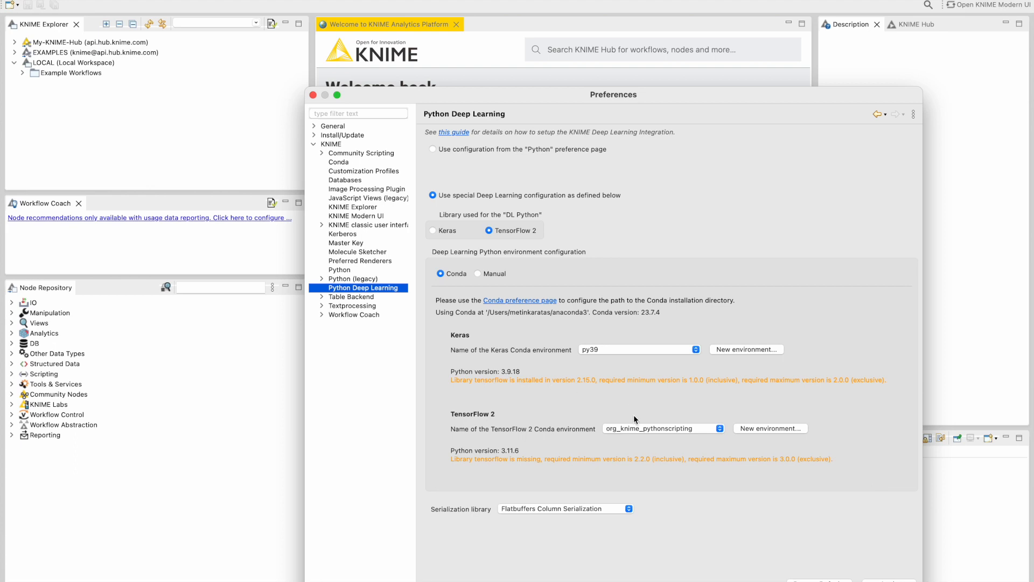
pyautogui.click(638, 429)
pyautogui.click(629, 439)
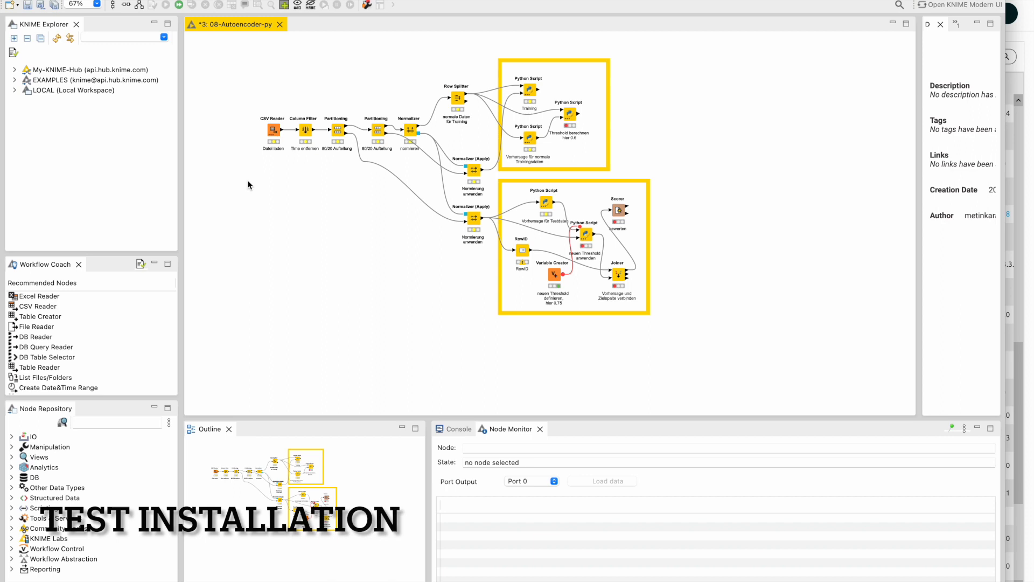
# Step: Execute all nodes of the 08-Autoencoder-py workflow and mark the missing module's name in the console output
pyautogui.click(179, 6)
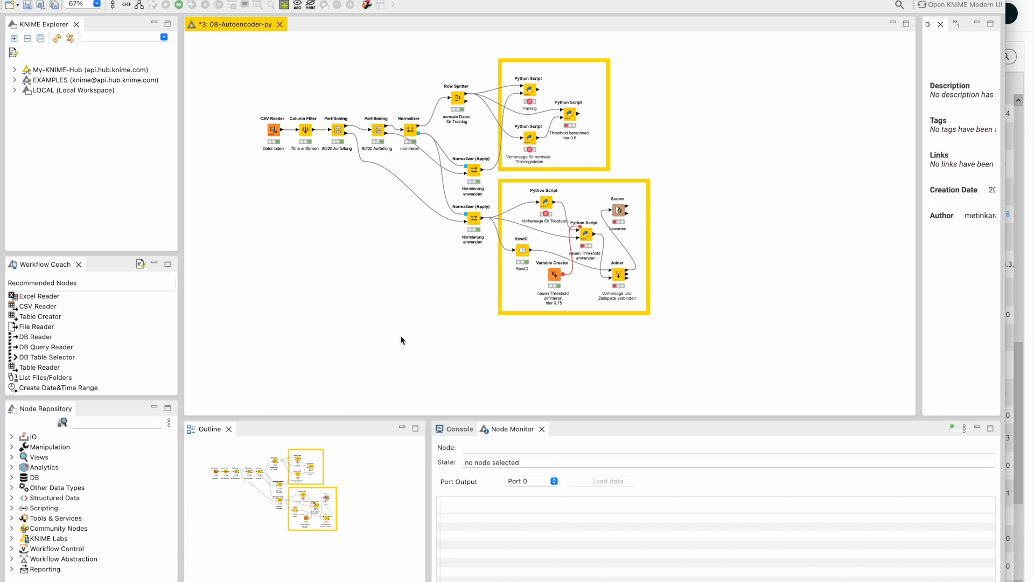
pyautogui.click(460, 428)
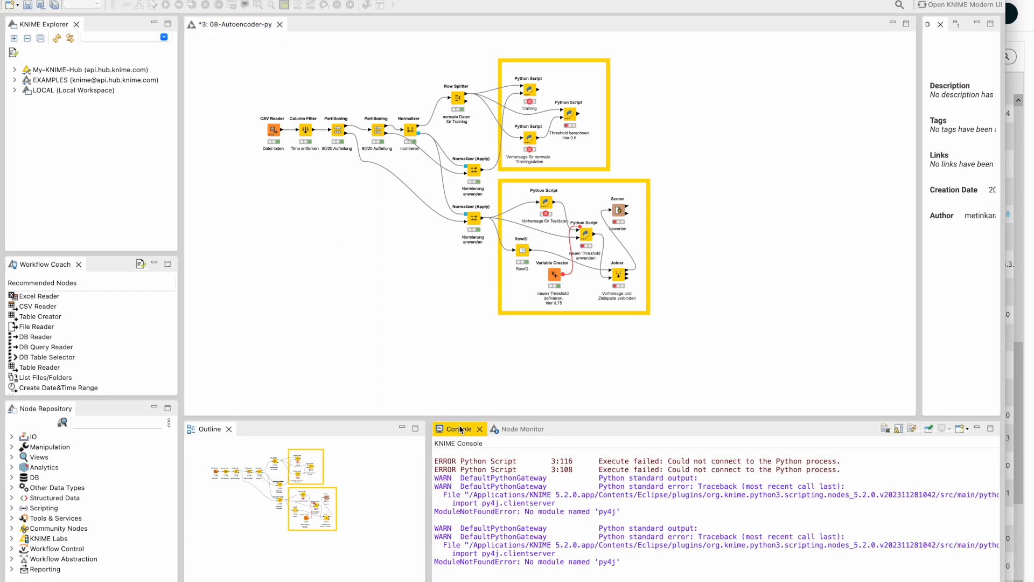
pyautogui.moveTo(616, 562); pyautogui.dragTo(601, 562)
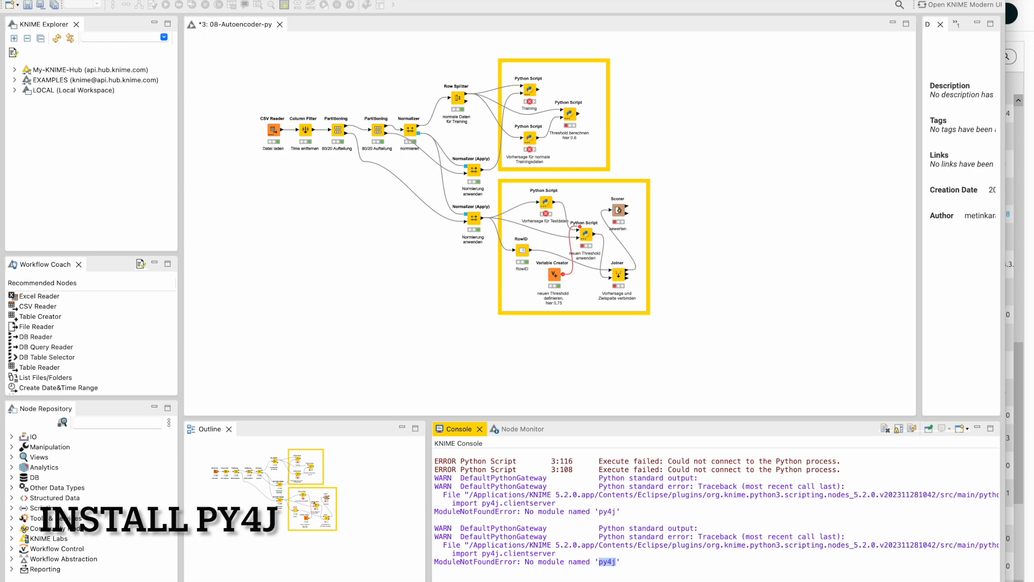
# Step: Switch to Anaconda Navigator, search all packages of the py39 environment for "py4" and install py4j
pyautogui.click(847, 574)
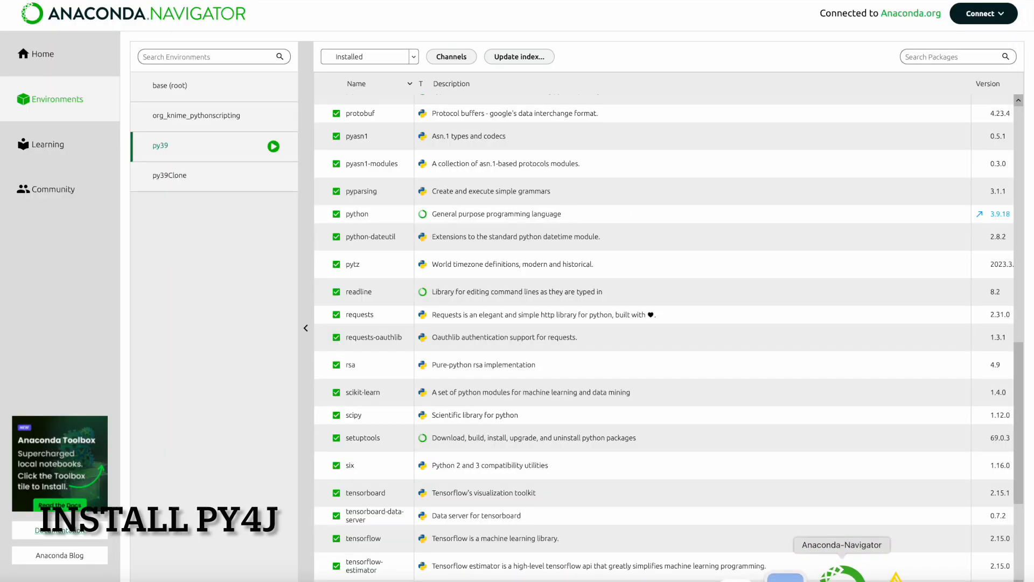
pyautogui.click(923, 57)
pyautogui.write('py4')
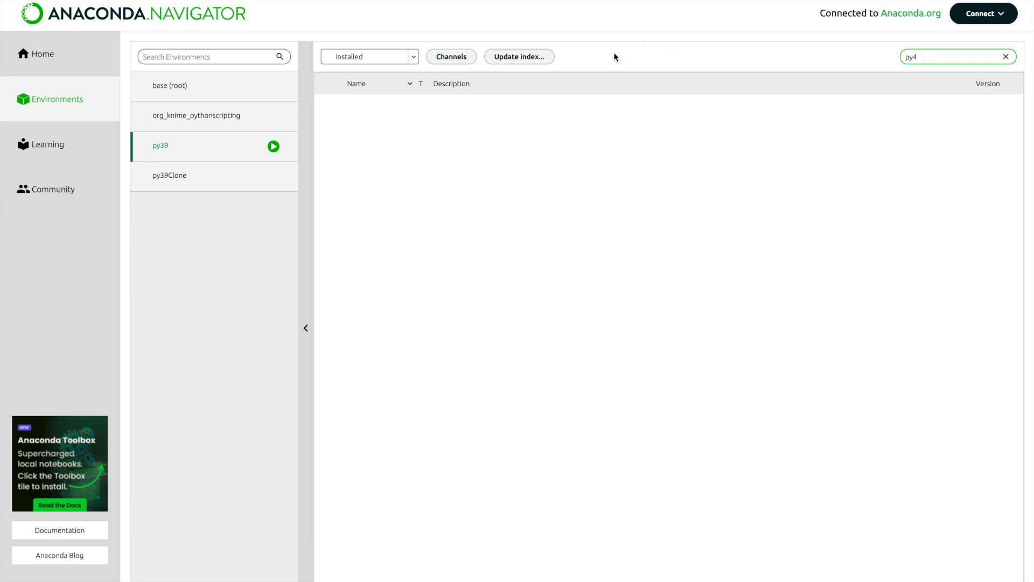
pyautogui.click(413, 57)
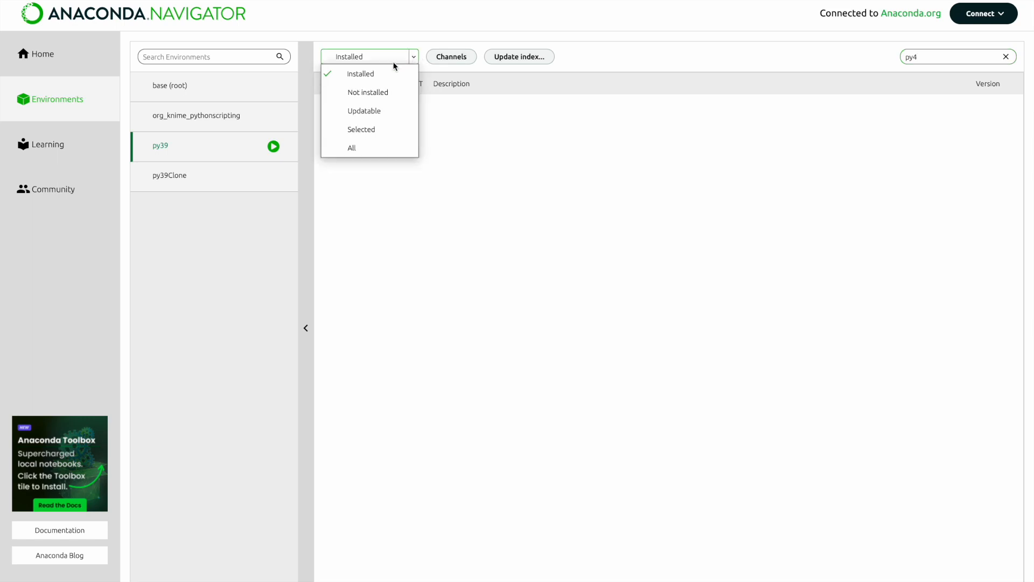
pyautogui.click(357, 146)
pyautogui.click(337, 163)
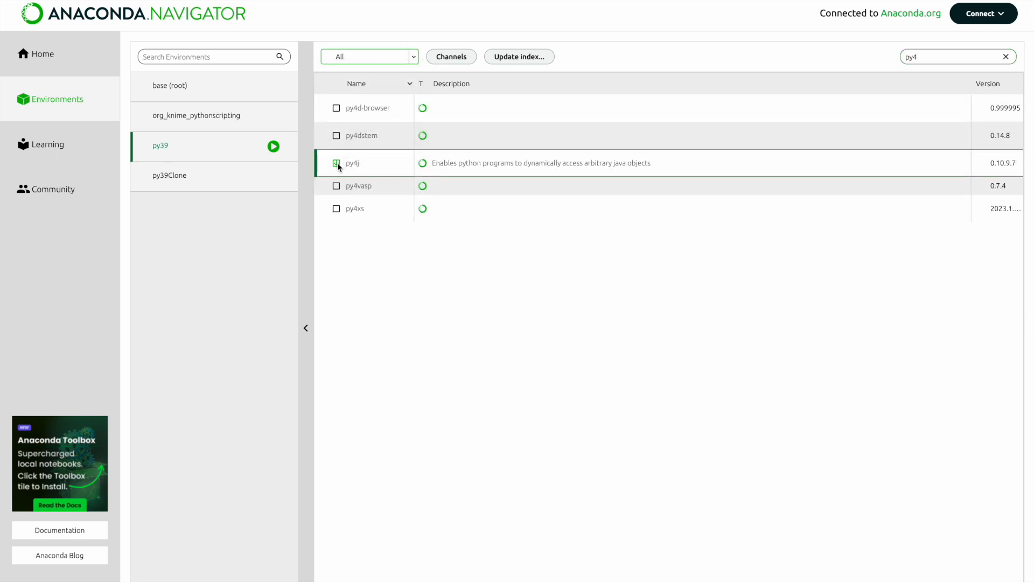
pyautogui.click(966, 580)
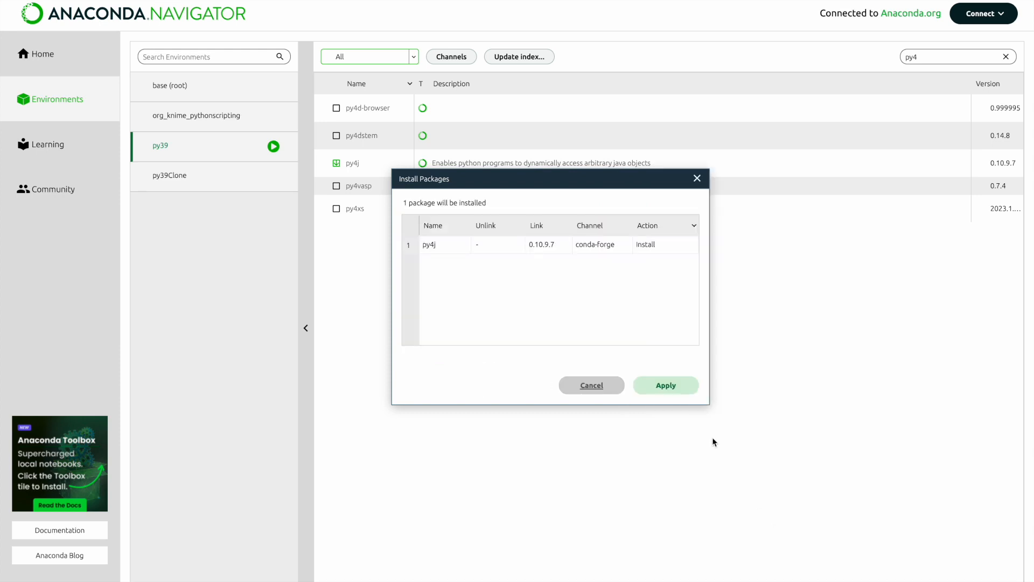
pyautogui.click(666, 385)
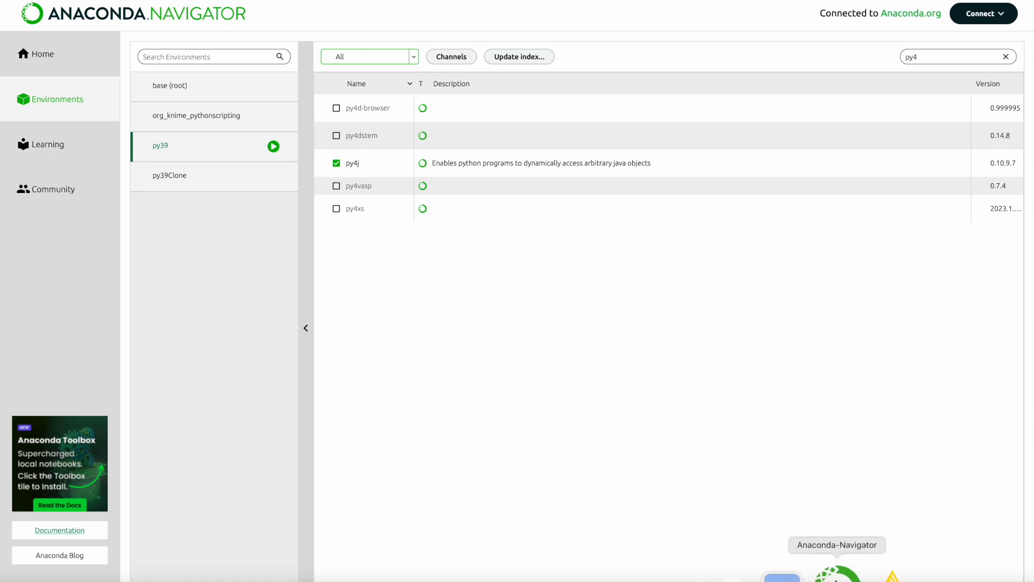
# Step: Switch back to KNIME, execute all nodes of the workflow again and mark the missing module's name in the latest console error
pyautogui.click(862, 574)
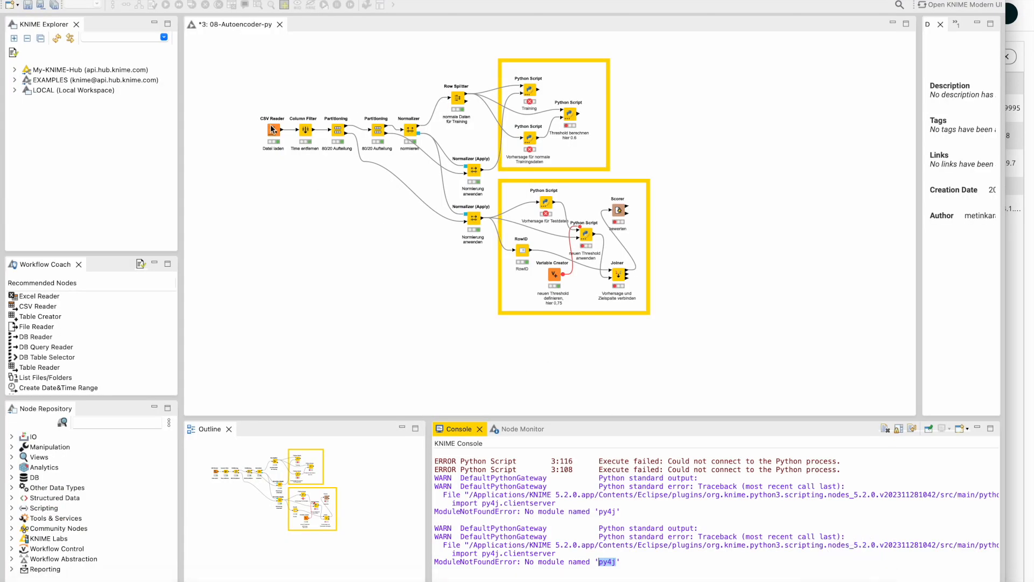
pyautogui.click(232, 181)
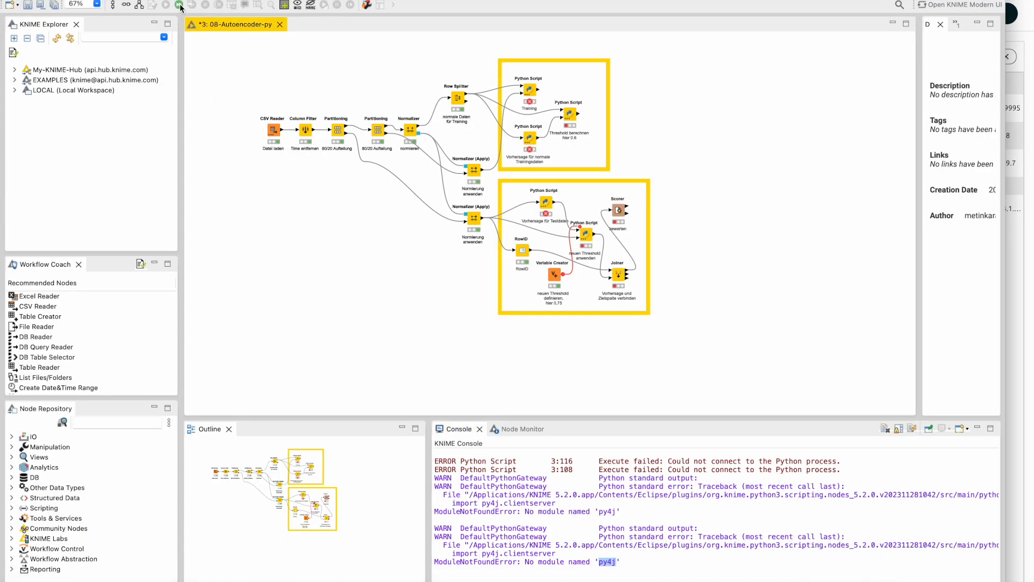
pyautogui.click(180, 6)
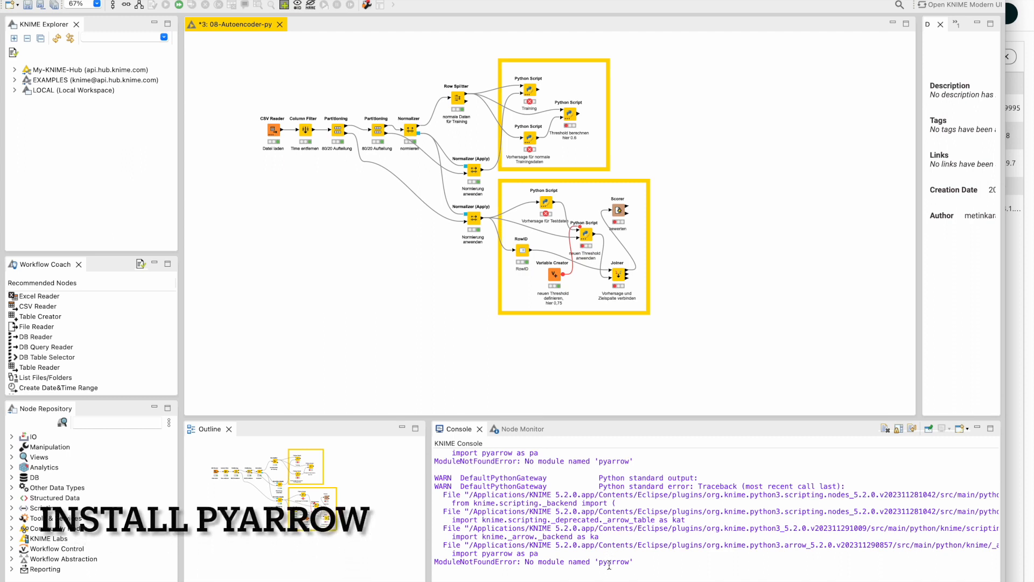
pyautogui.moveTo(599, 561); pyautogui.dragTo(628, 562)
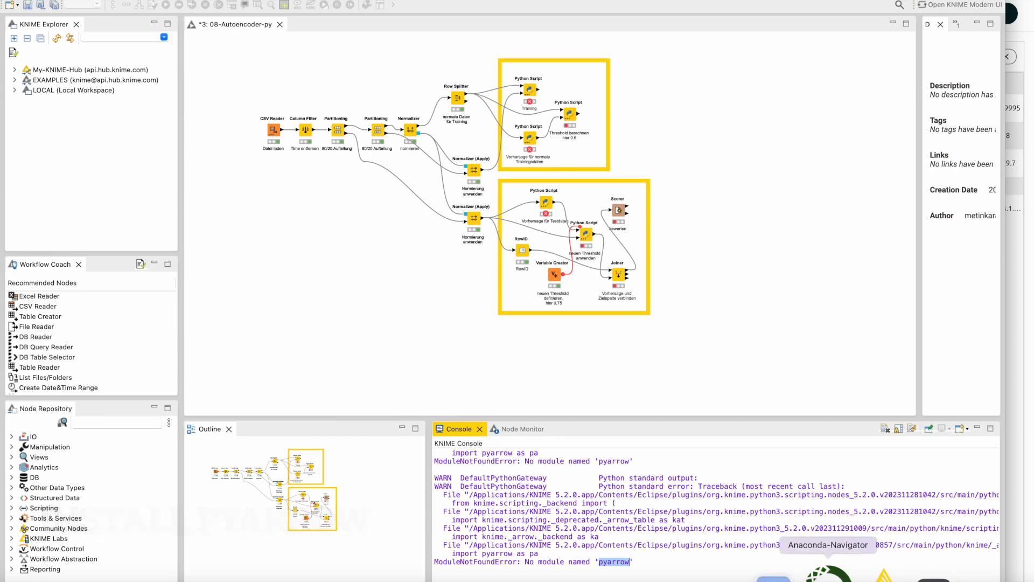
# Step: Switch to Anaconda Navigator, search the py39 environment's packages for "pyarro" and install pyarrow with its dependencies
pyautogui.click(824, 574)
pyautogui.click(1006, 57)
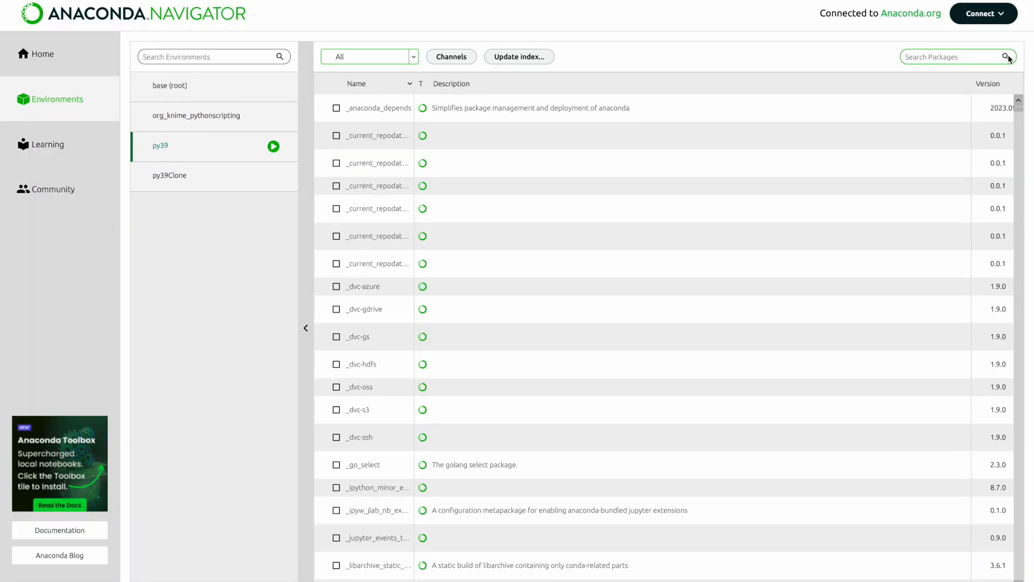
pyautogui.write('pyarro')
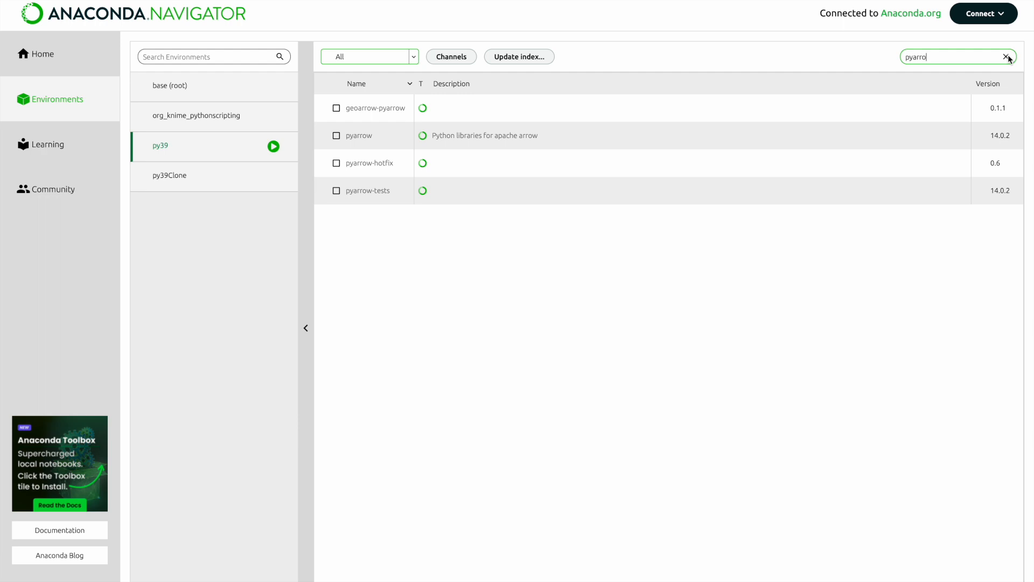
pyautogui.click(336, 135)
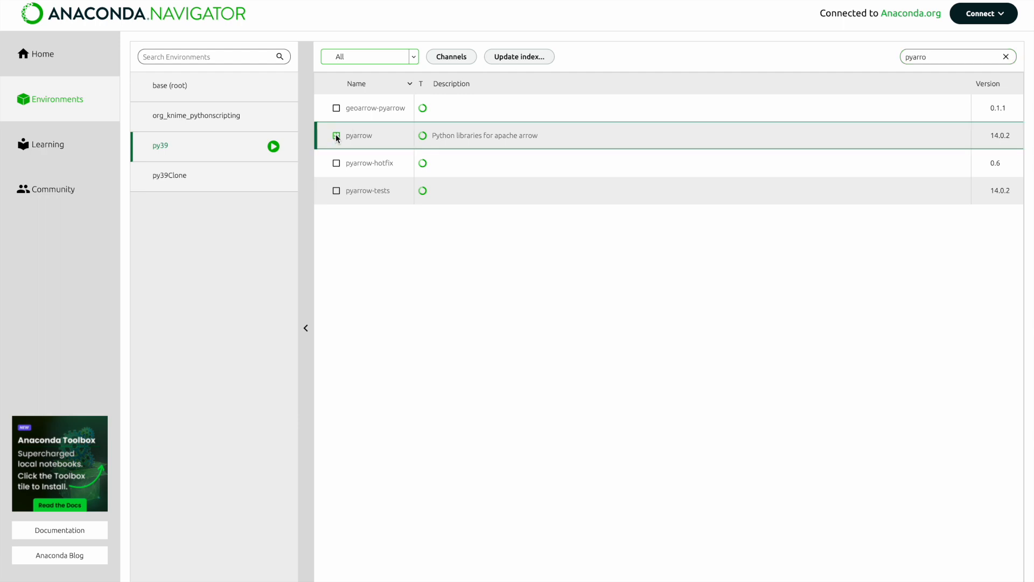
pyautogui.click(981, 580)
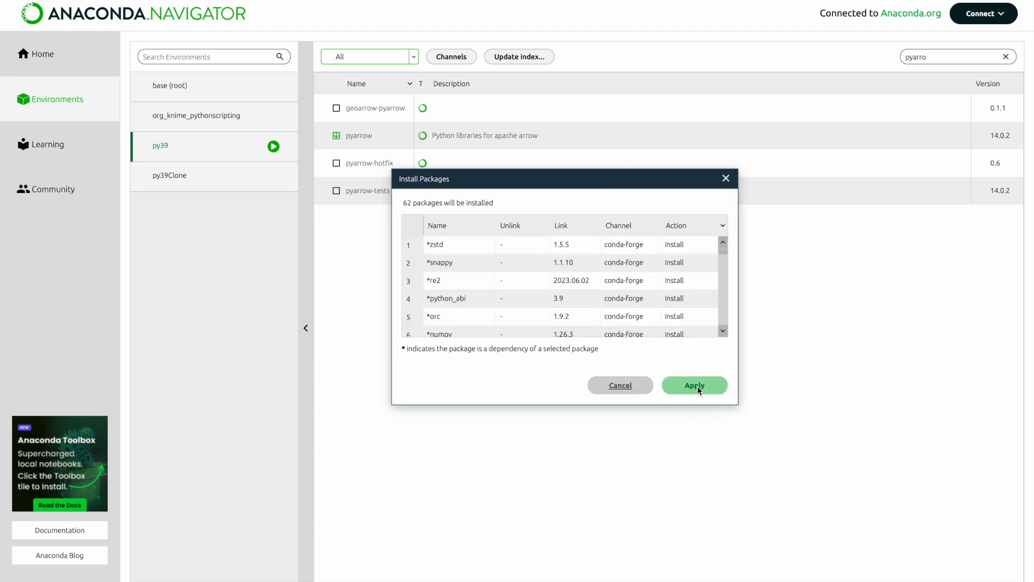
pyautogui.click(696, 386)
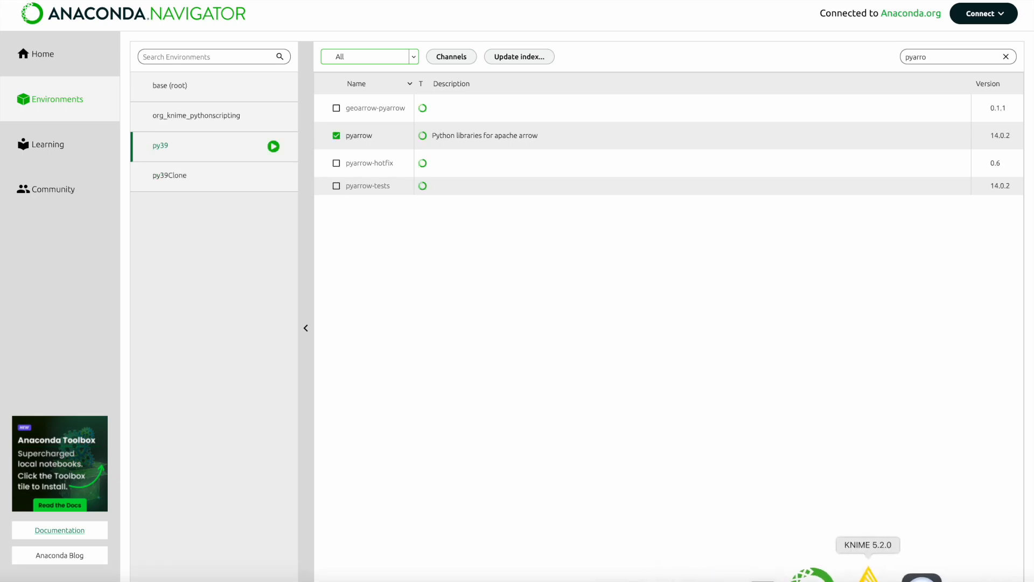
# Step: Switch back to KNIME, execute all nodes of the 08-Autoencoder-py workflow and save the workflow
pyautogui.click(862, 573)
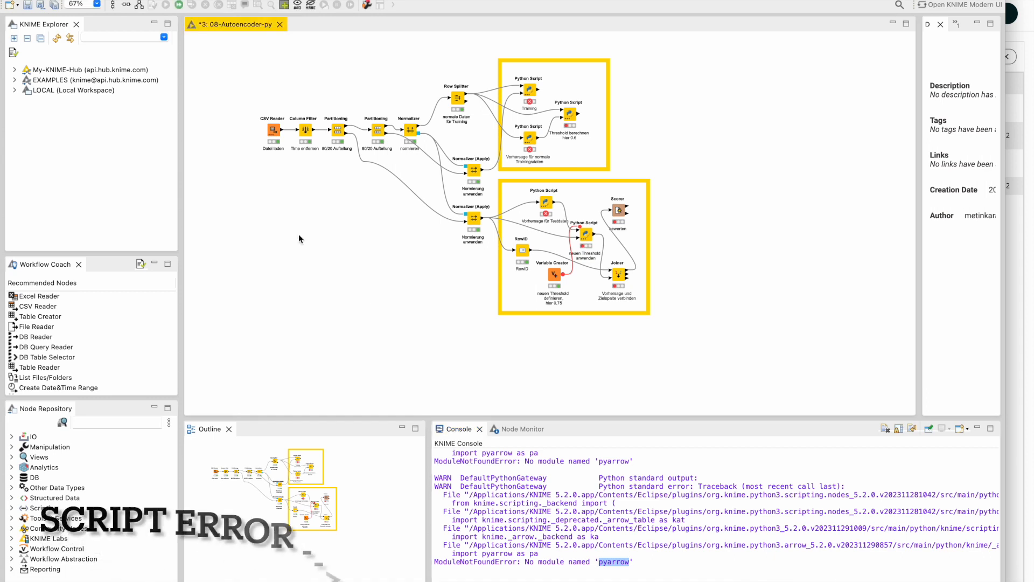
pyautogui.click(179, 5)
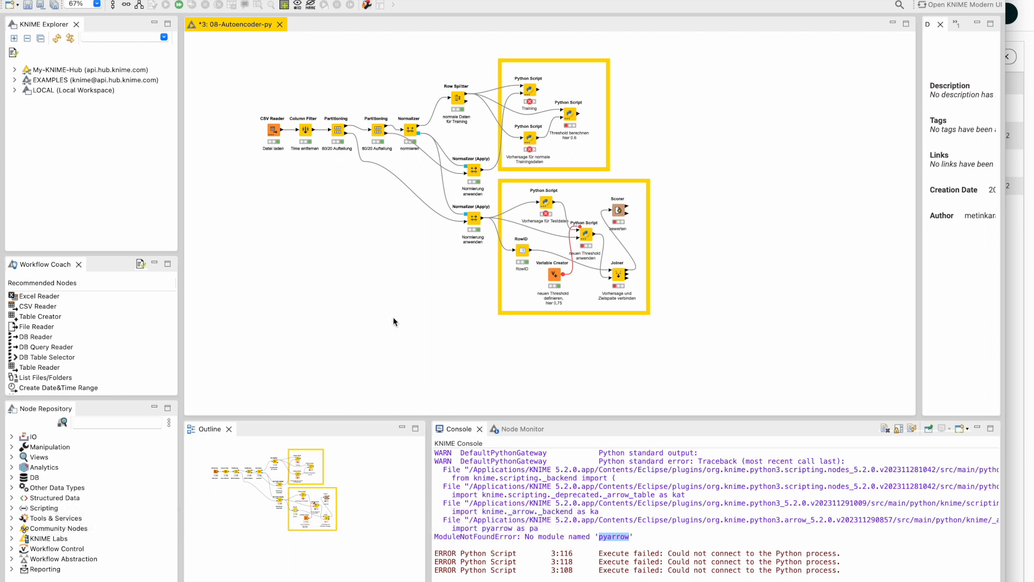
pyautogui.press('super+s')
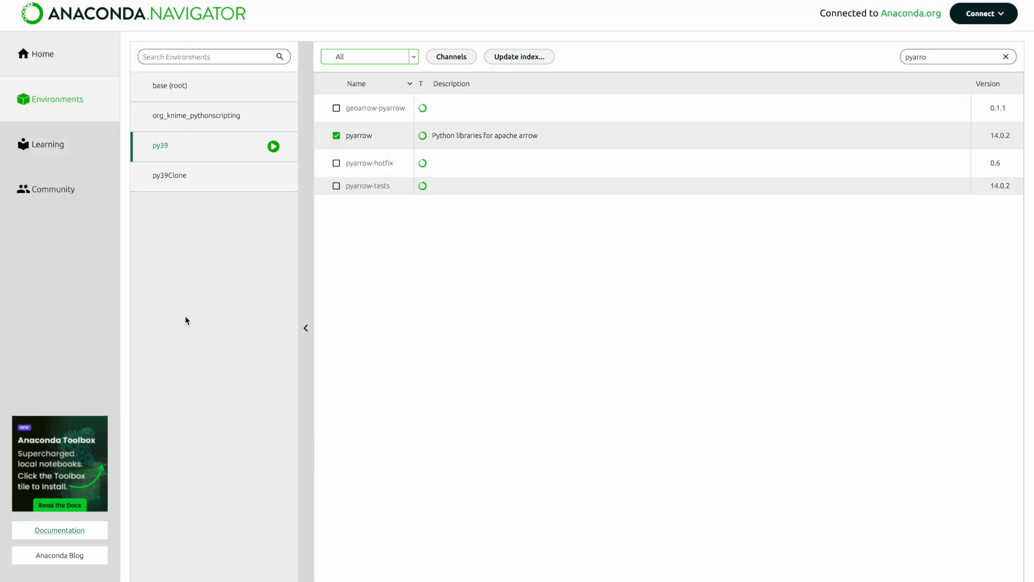
# Step: Launch KNIME again by searching the Mac's applications for "knime" and close its welcome page
pyautogui.click(62, 577)
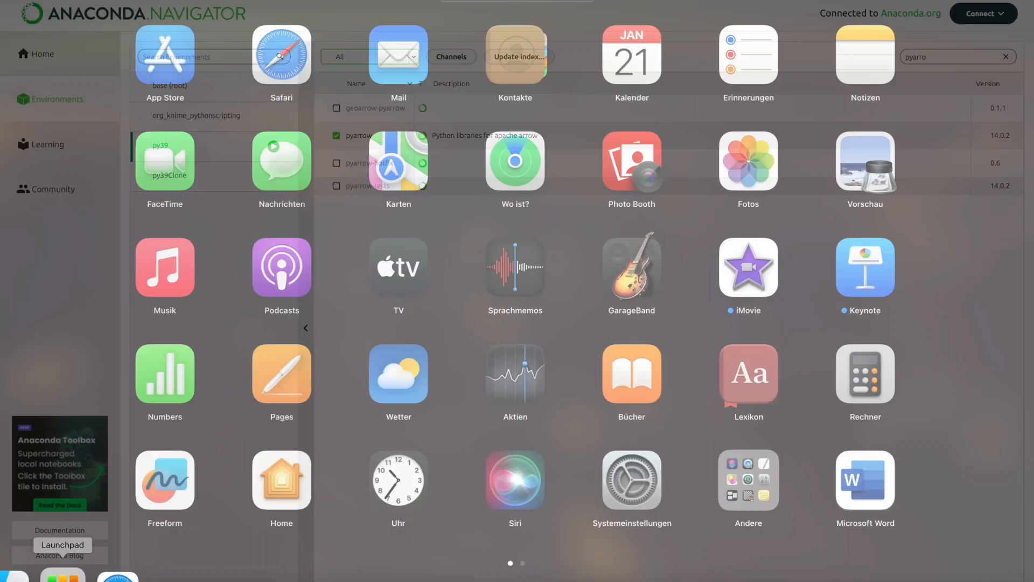
pyautogui.write('knime')
pyautogui.press('Return')
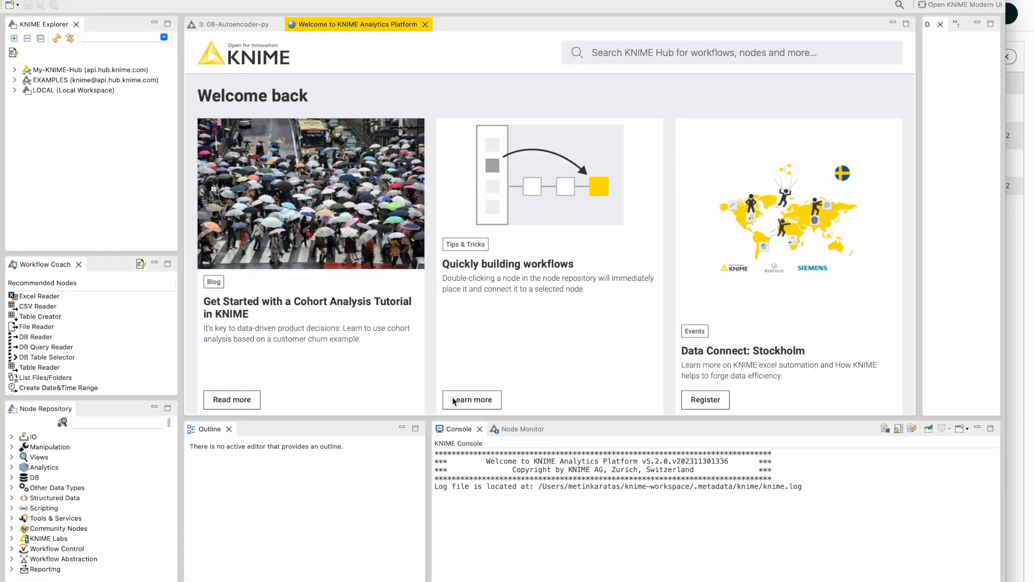
pyautogui.click(427, 25)
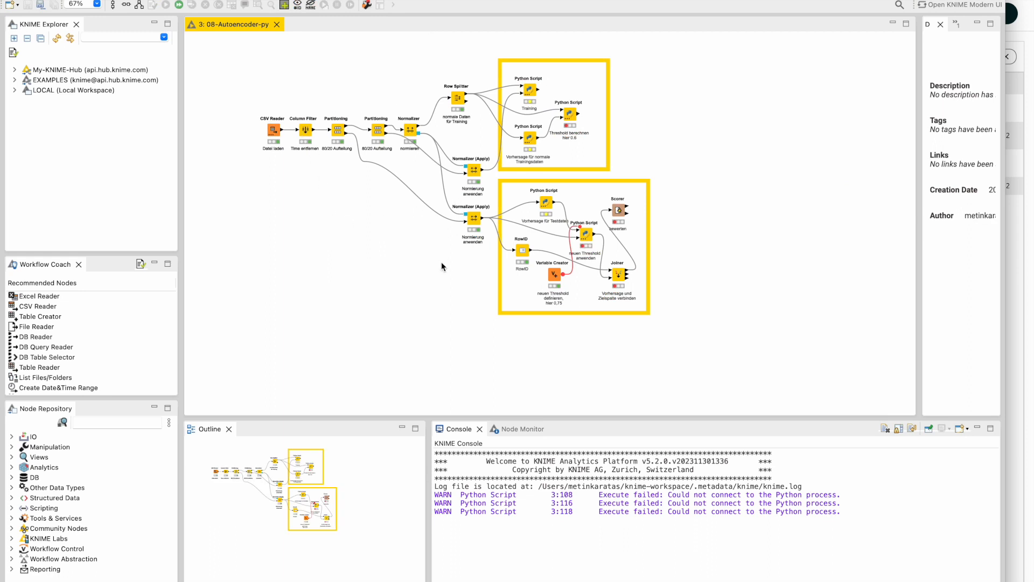
# Step: Execute all nodes of the 08-Autoencoder-py workflow in the restarted KNIME session
pyautogui.click(529, 294)
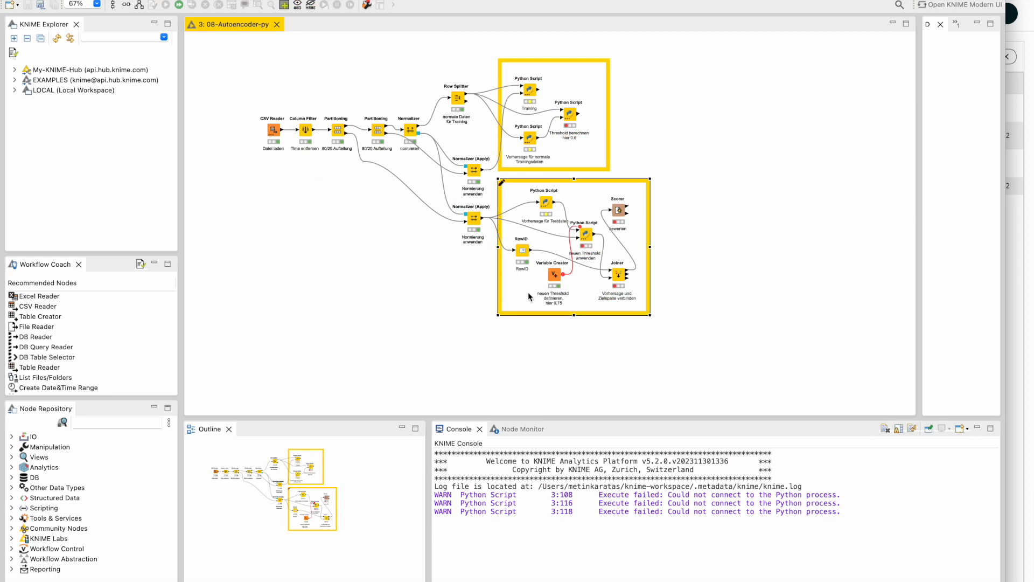
pyautogui.click(179, 5)
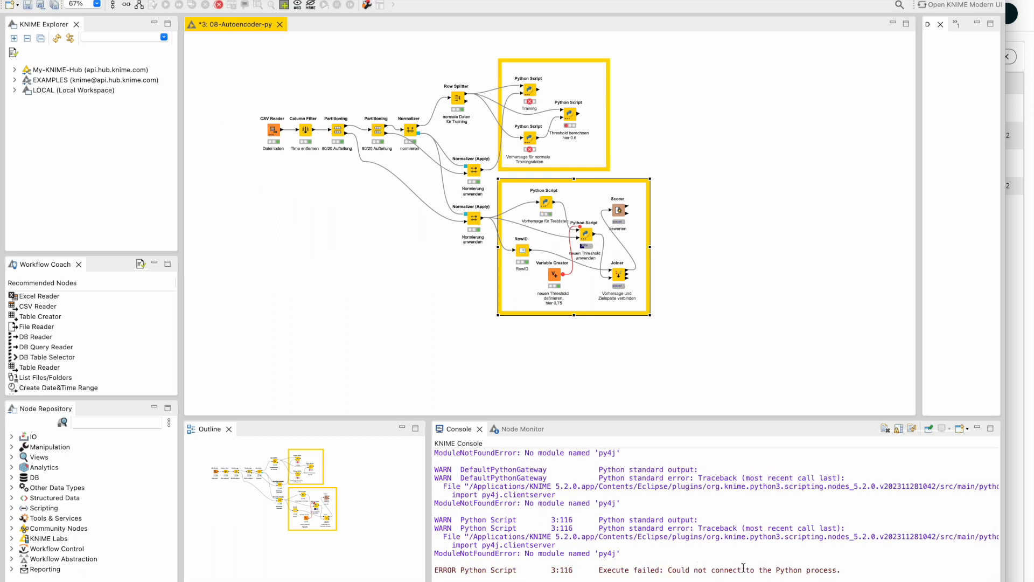
pyautogui.click(418, 367)
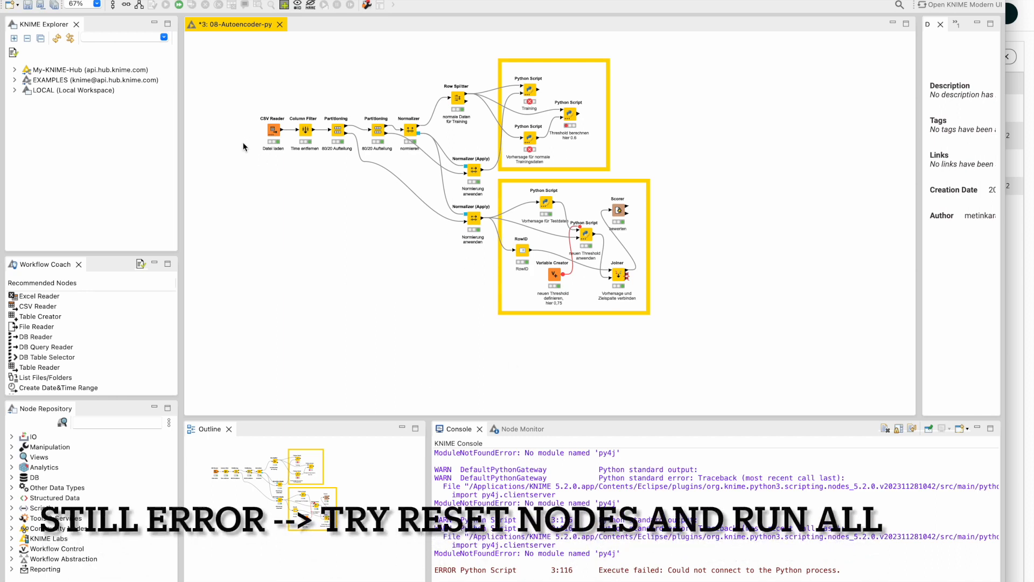
# Step: Reset the CSV Reader node together with its downstream nodes
pyautogui.rightClick(277, 134)
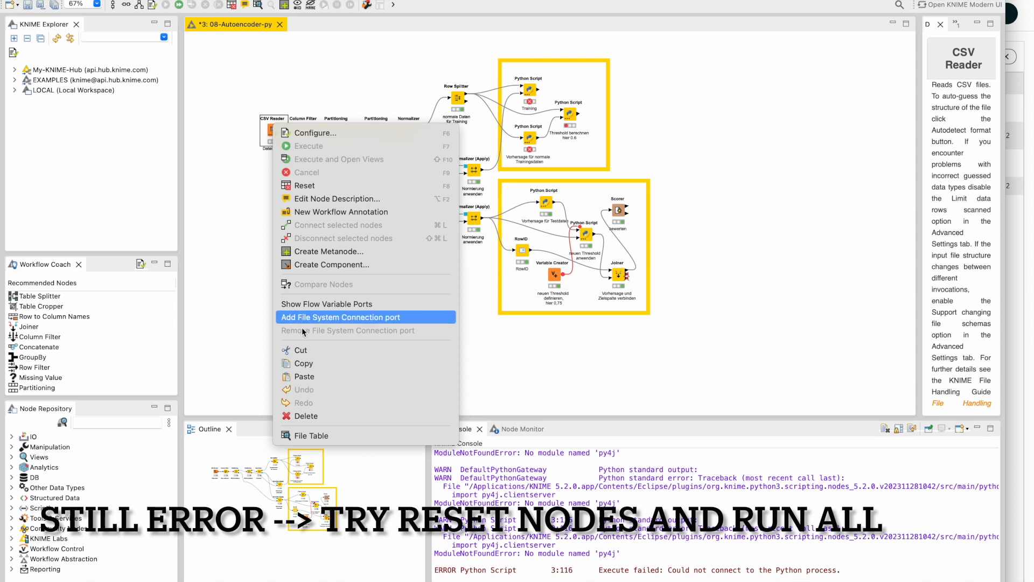
pyautogui.click(305, 185)
pyautogui.click(624, 308)
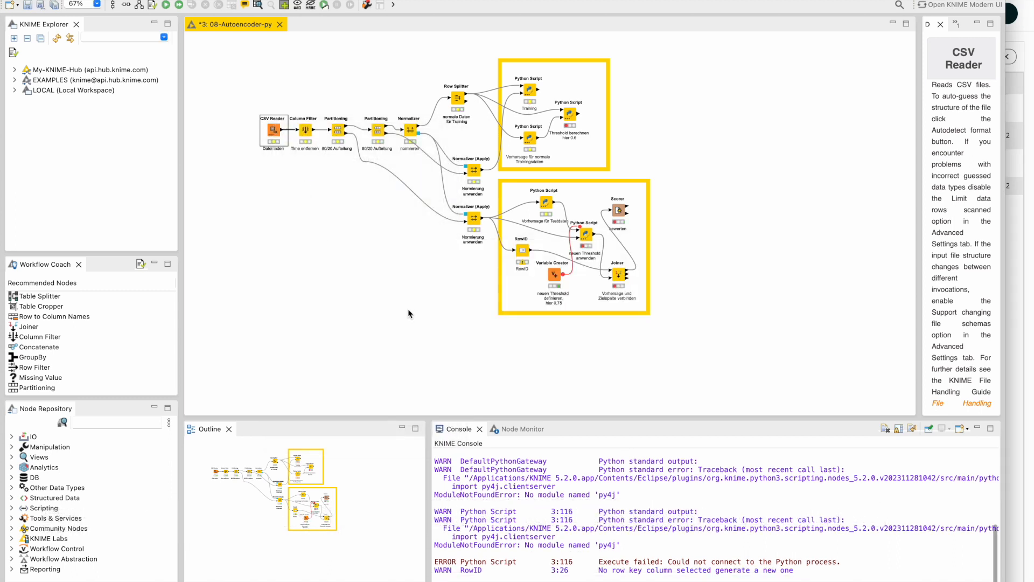
# Step: Execute the CSV Reader node on its own, followed by all remaining nodes of the workflow
pyautogui.rightClick(275, 127)
pyautogui.click(296, 146)
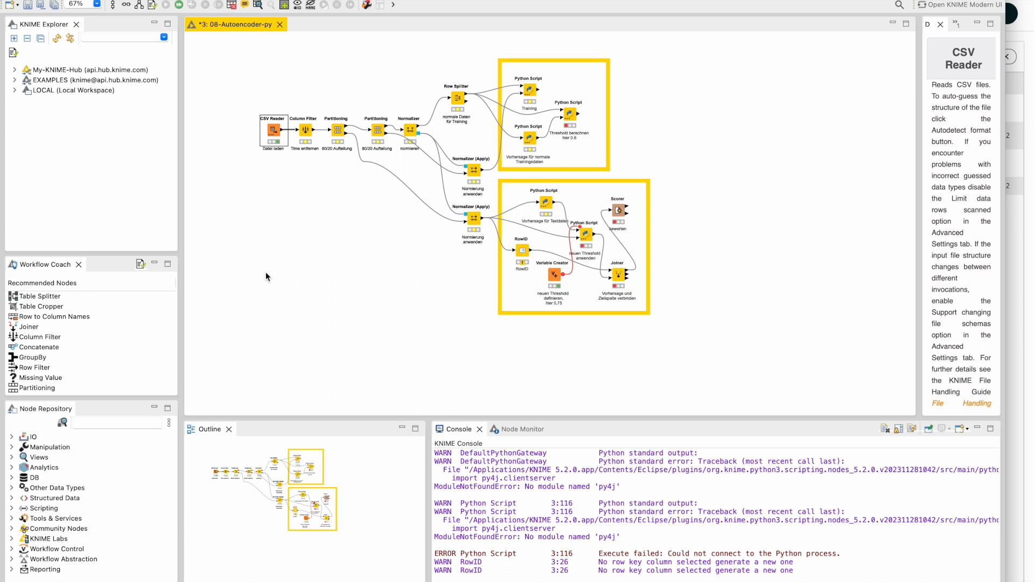
pyautogui.click(179, 5)
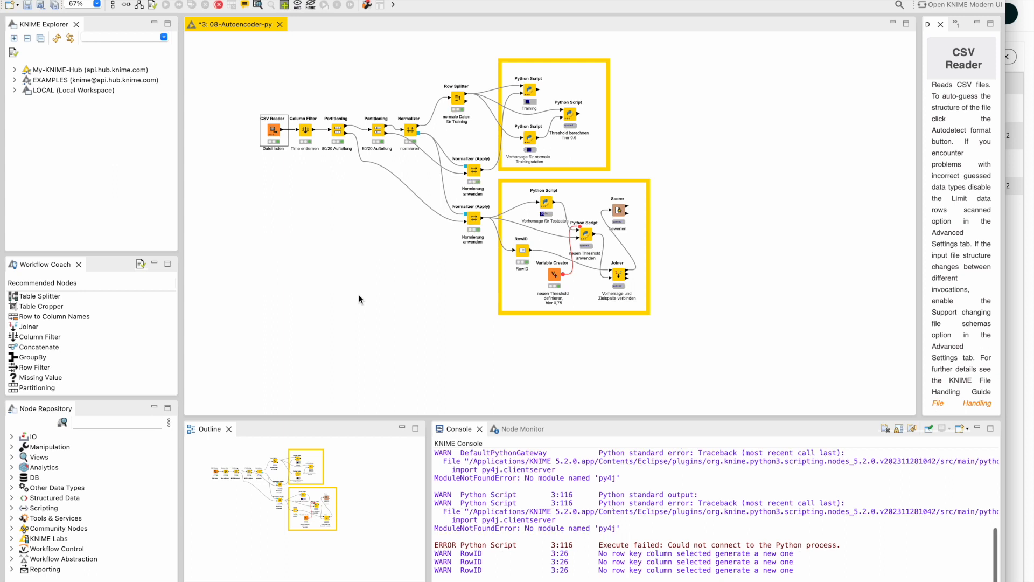